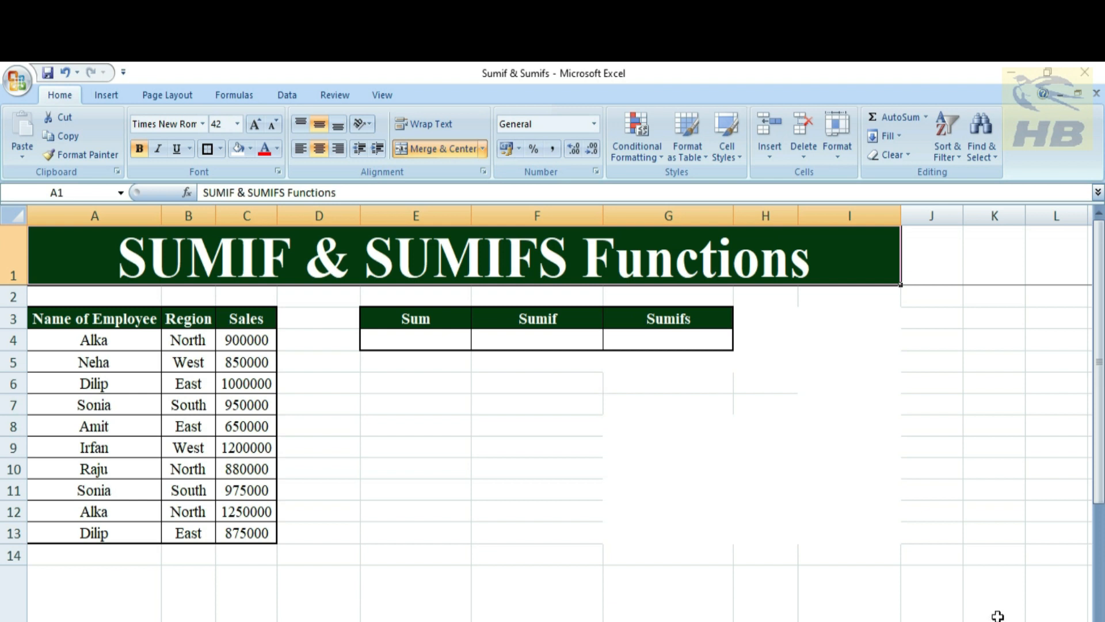
pyautogui.moveTo(49, 323); pyautogui.dragTo(227, 527)
pyautogui.click(355, 588)
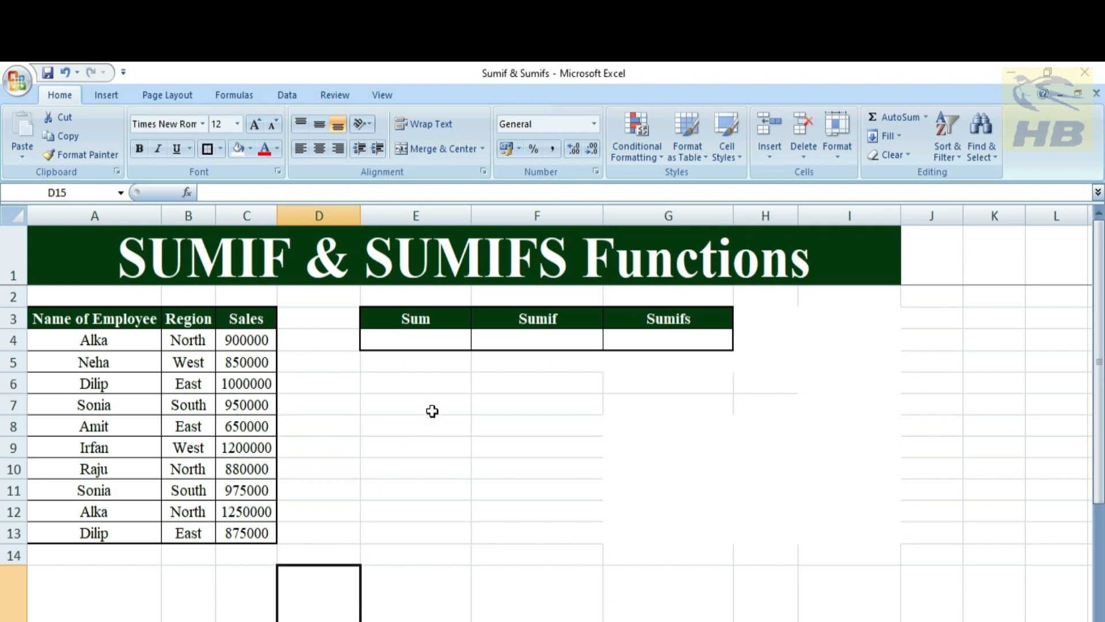
# Enter the formula =SUM(C4:C13) in cell E4, under the Sum header, to total all the sales
pyautogui.click(418, 345)
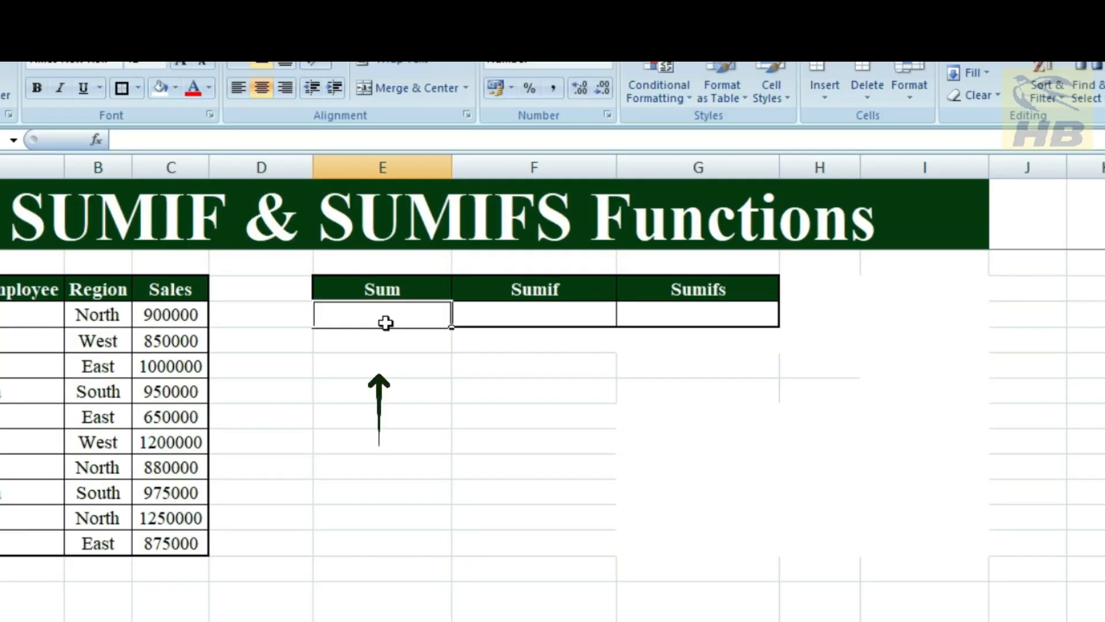
pyautogui.doubleClick(386, 323)
pyautogui.write('=sum')
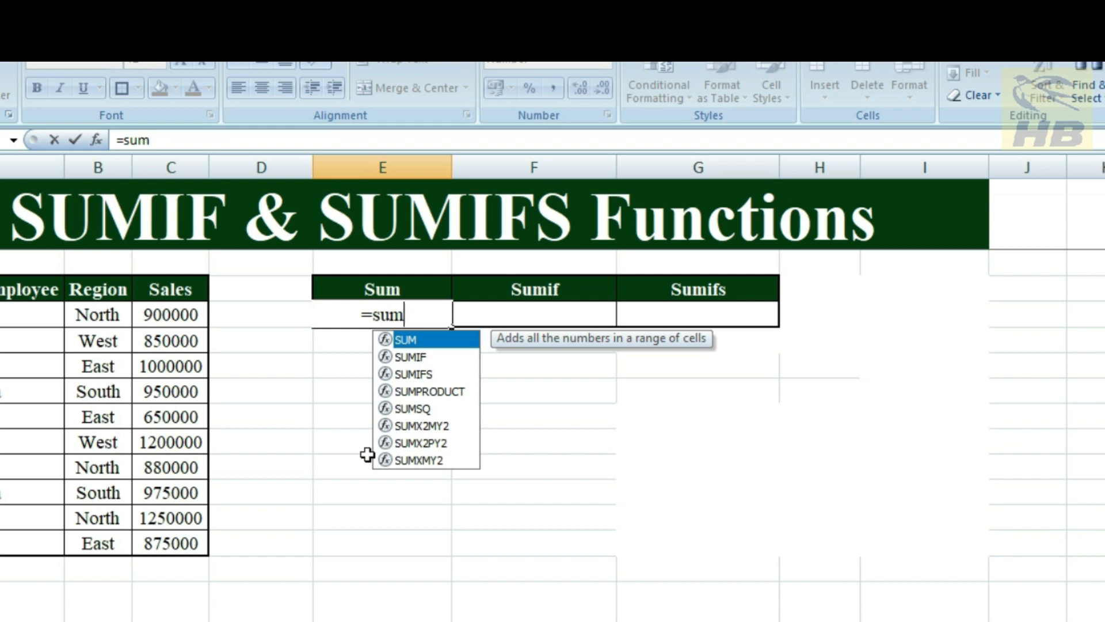
pyautogui.press('Tab')
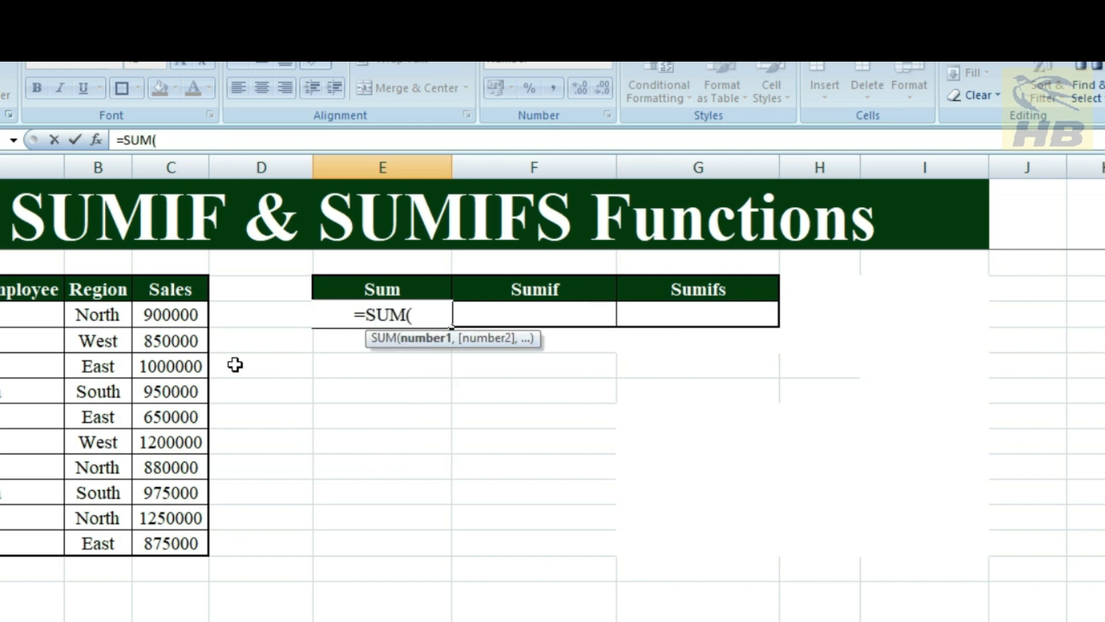
pyautogui.moveTo(186, 318); pyautogui.dragTo(180, 528)
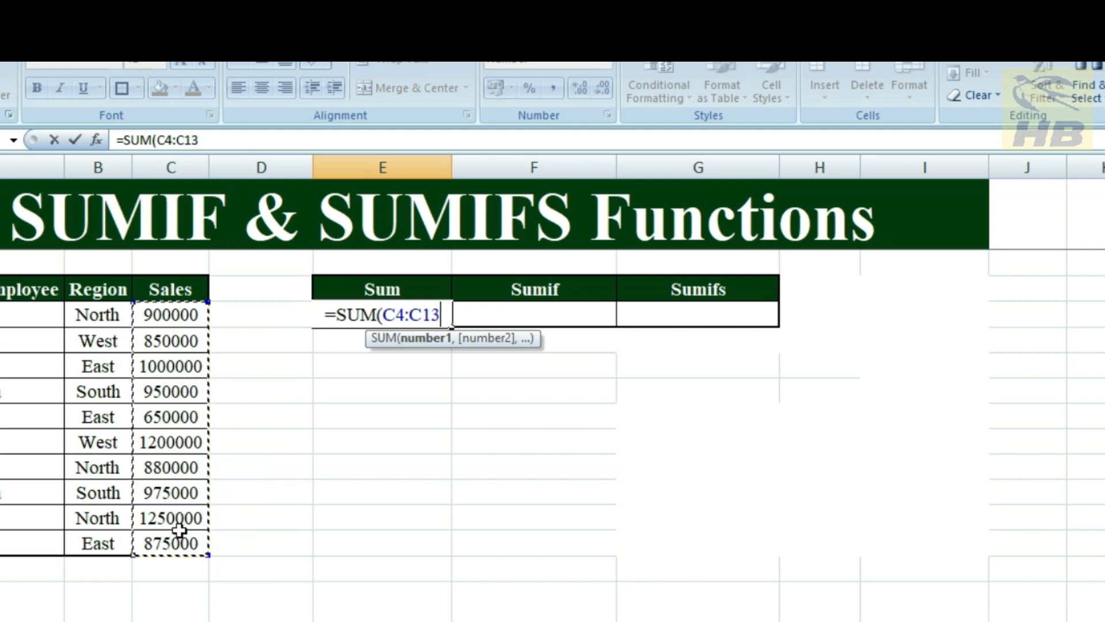
pyautogui.write(')')
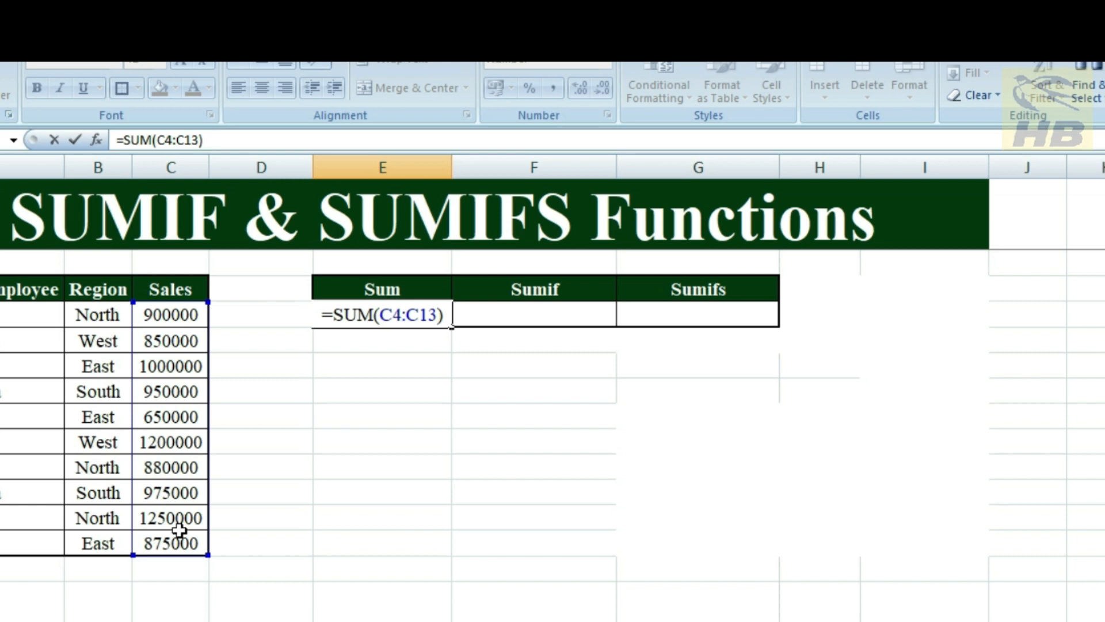
pyautogui.press('Return')
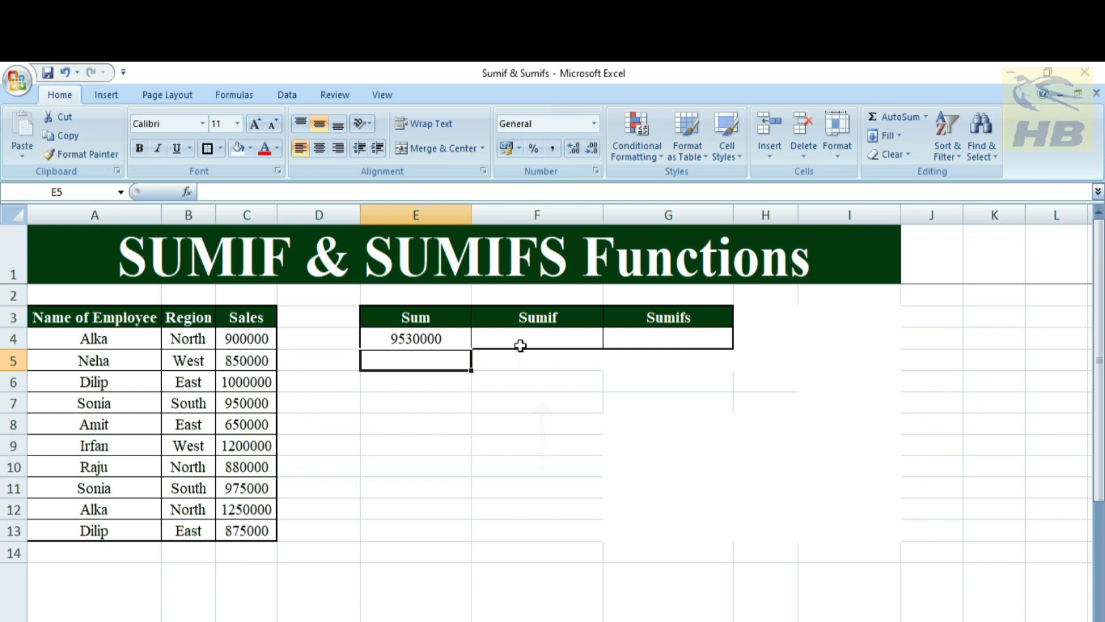
# Enter the formula =SUMIF(B4:B13,"north",C4:C13) in cell F4, under the Sumif header, to total the North region's sales
pyautogui.click(520, 345)
pyautogui.write('=')
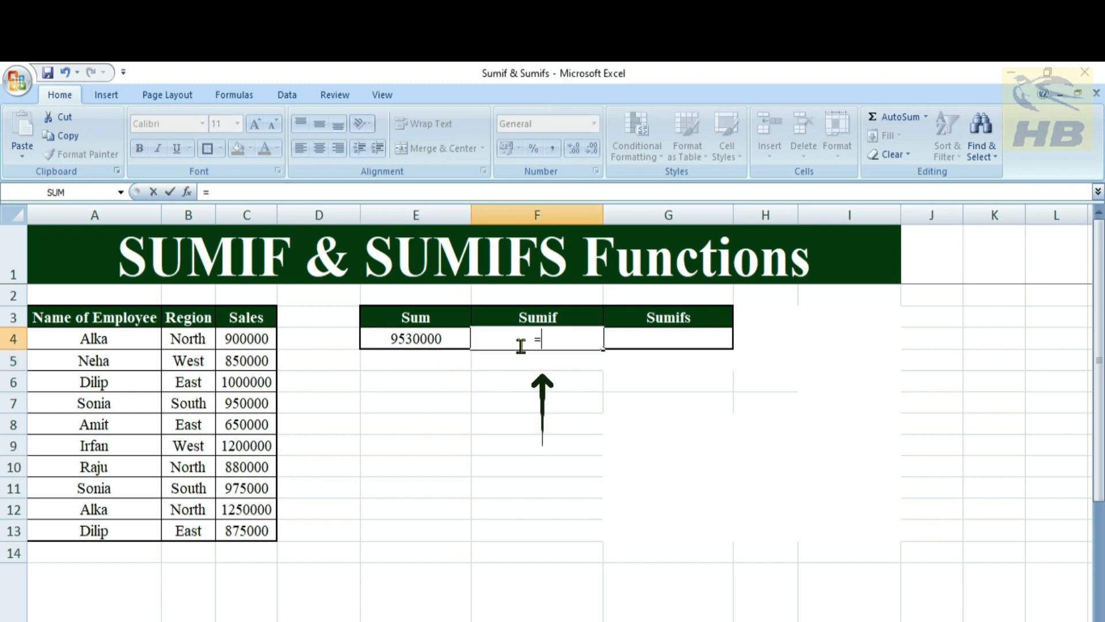
pyautogui.write('sumif')
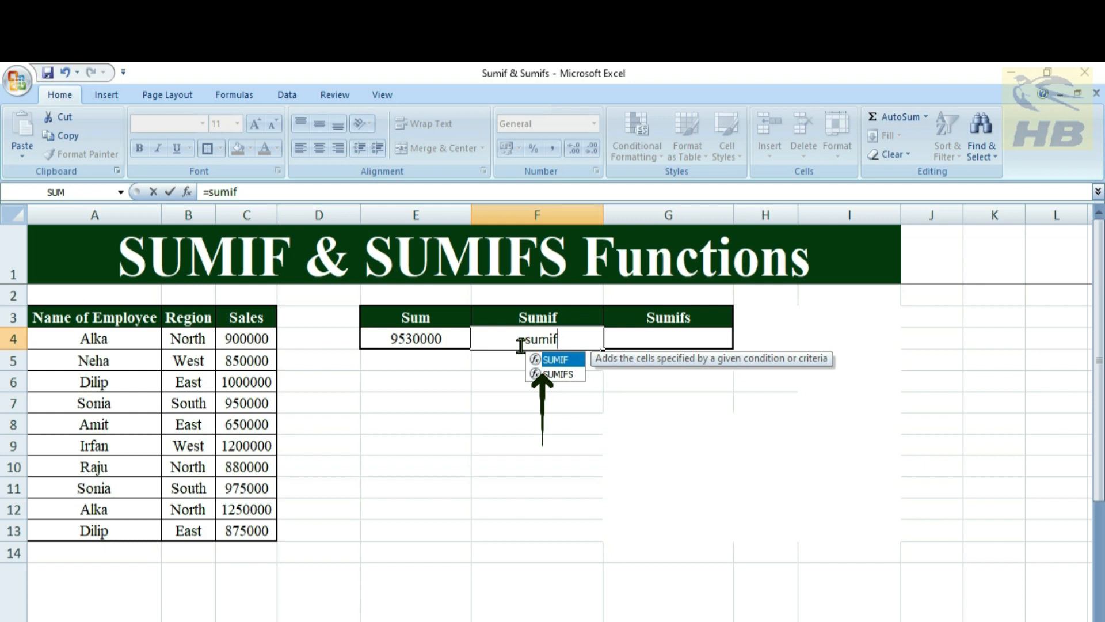
pyautogui.press('Tab')
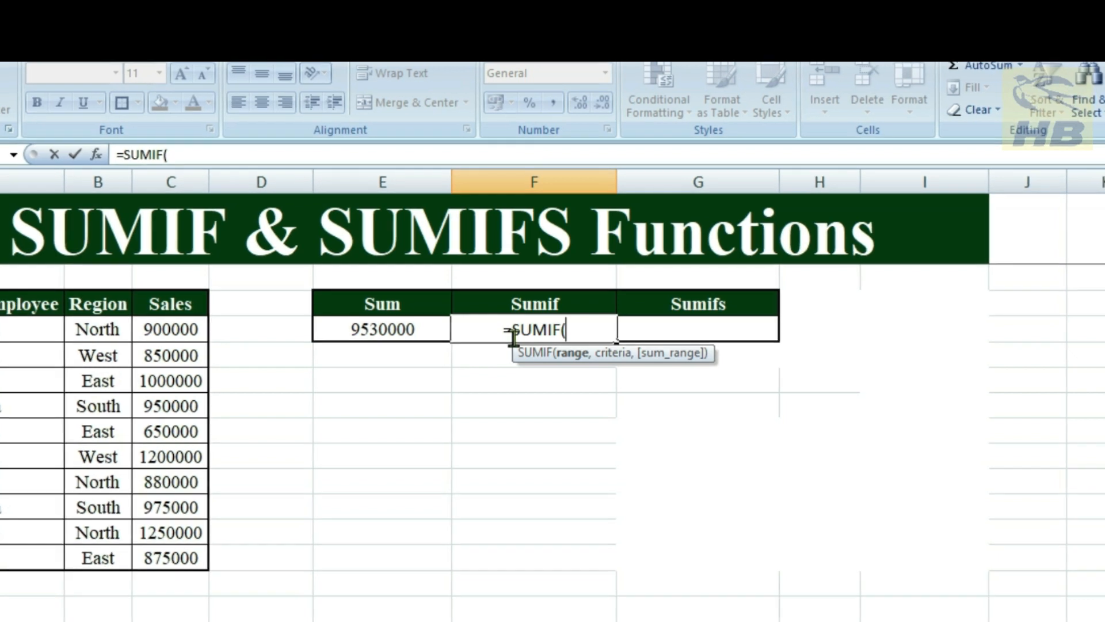
pyautogui.moveTo(95, 323); pyautogui.dragTo(98, 556)
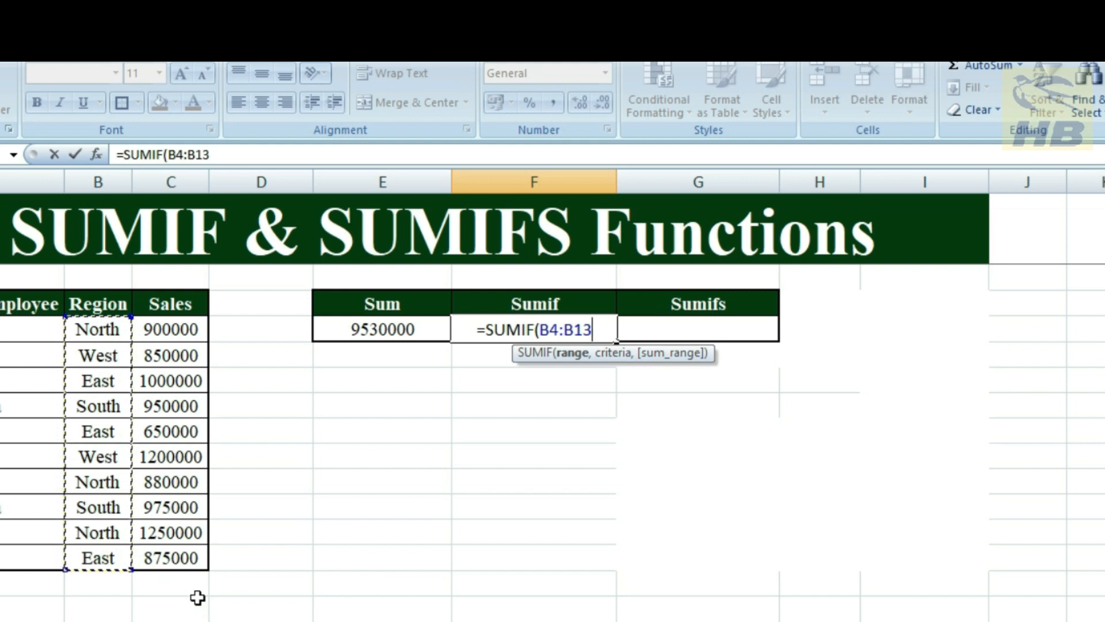
pyautogui.write(',')
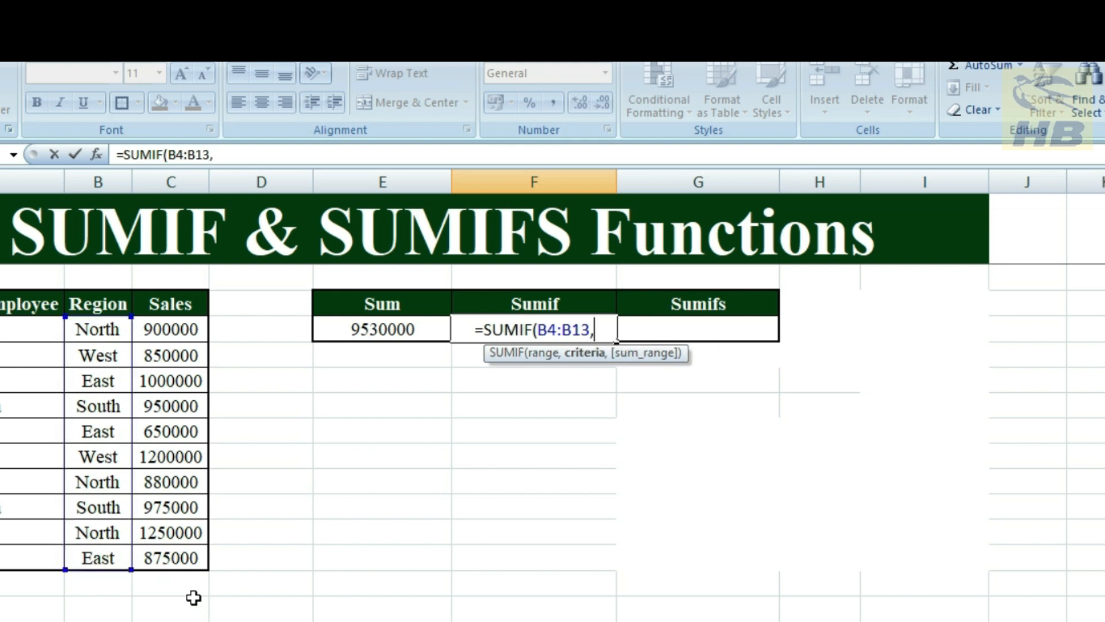
pyautogui.write('"')
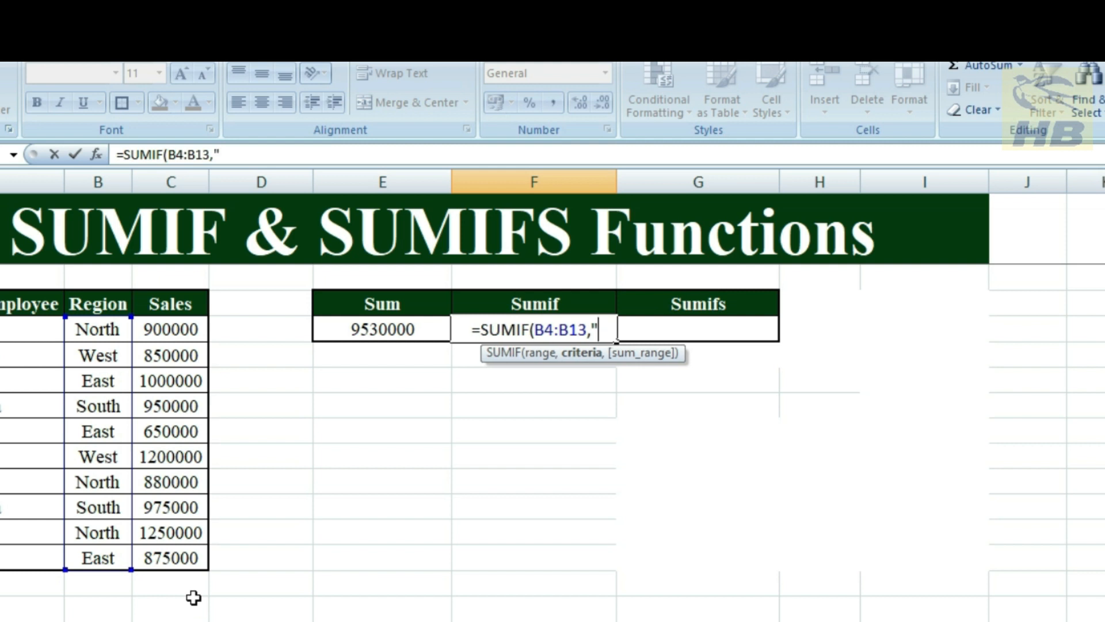
pyautogui.write('north')
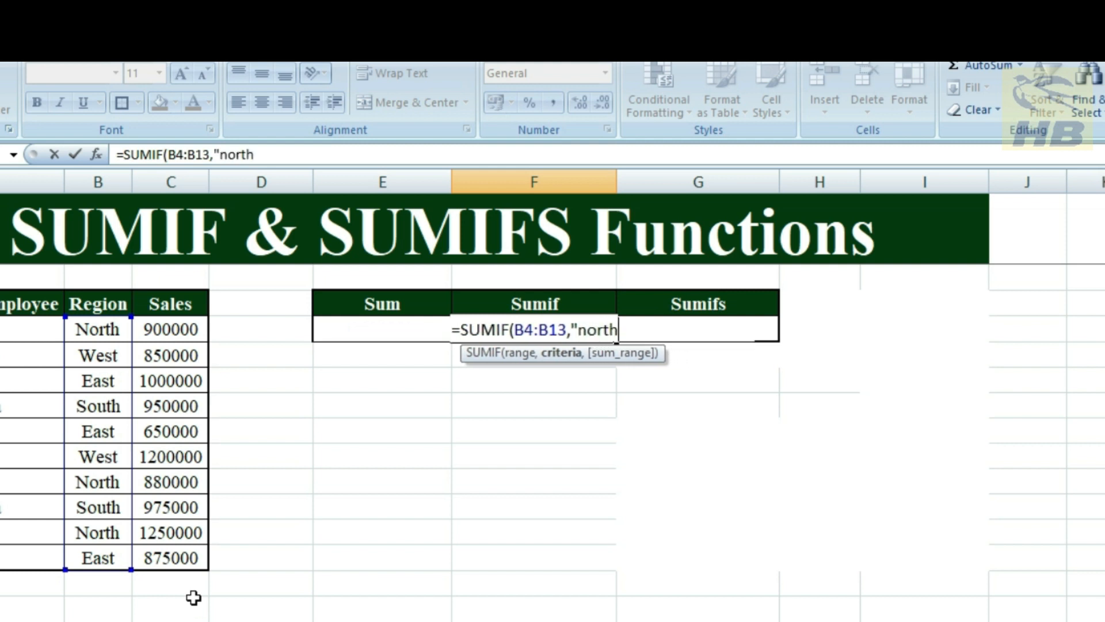
pyautogui.write('"')
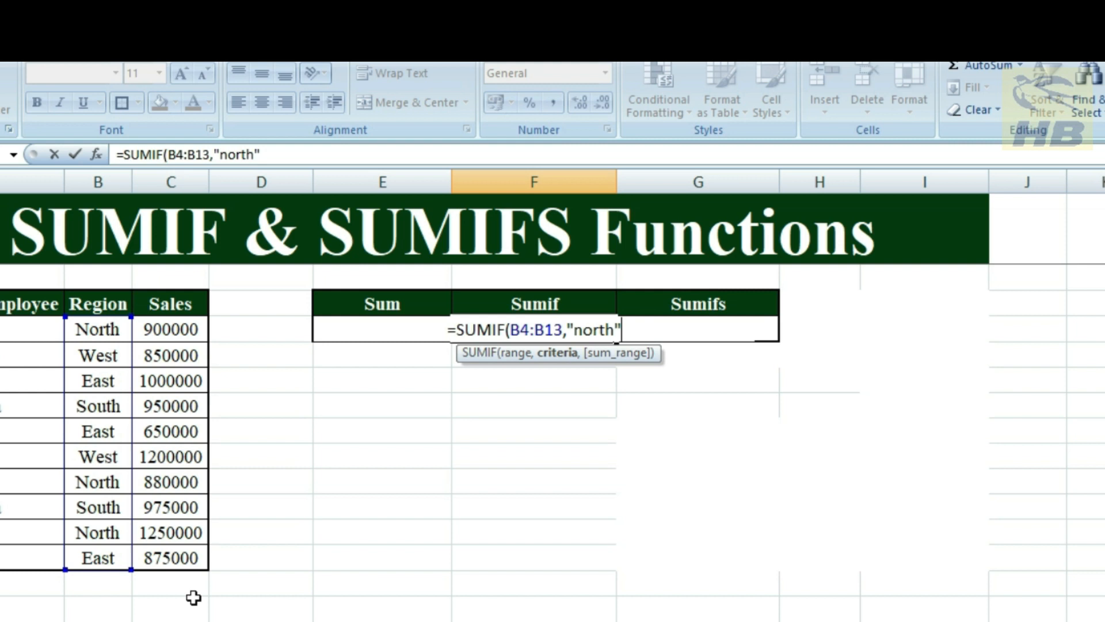
pyautogui.write(',')
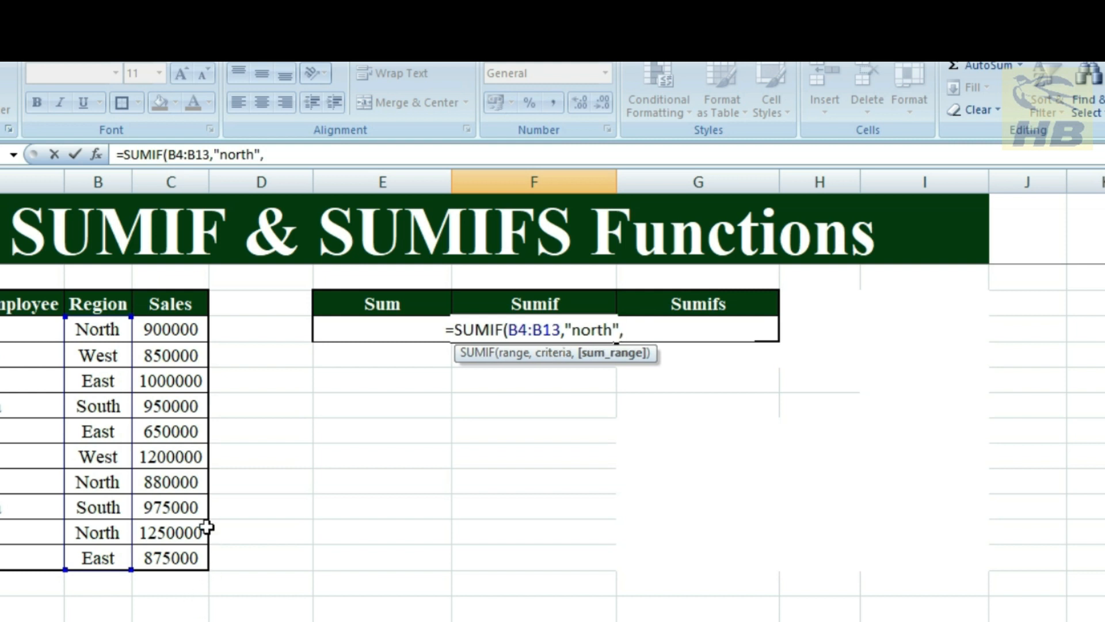
pyautogui.moveTo(191, 328); pyautogui.dragTo(191, 548)
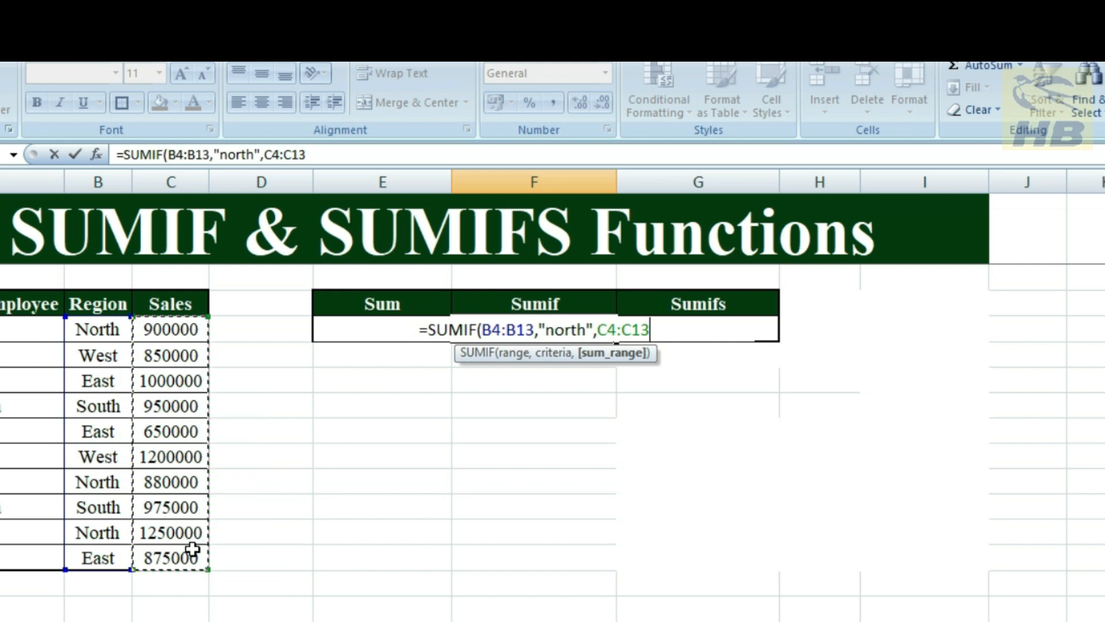
pyautogui.write(')')
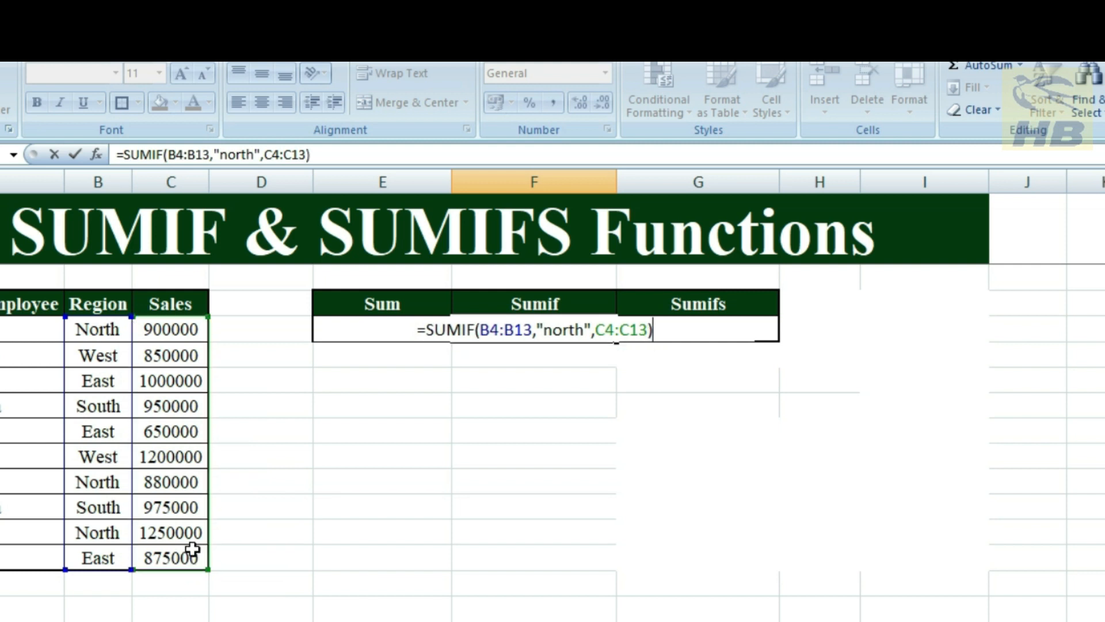
pyautogui.press('Return')
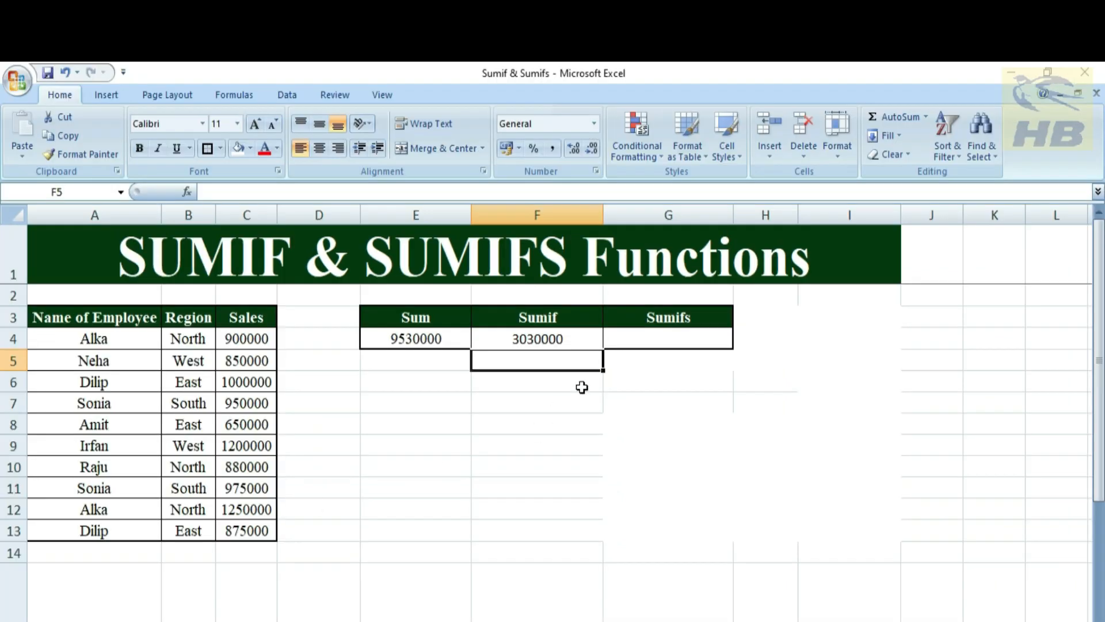
# Shade the Region and Sales cells of the North rows (rows 4, 10 and 12) with a light red fill
pyautogui.click(565, 341)
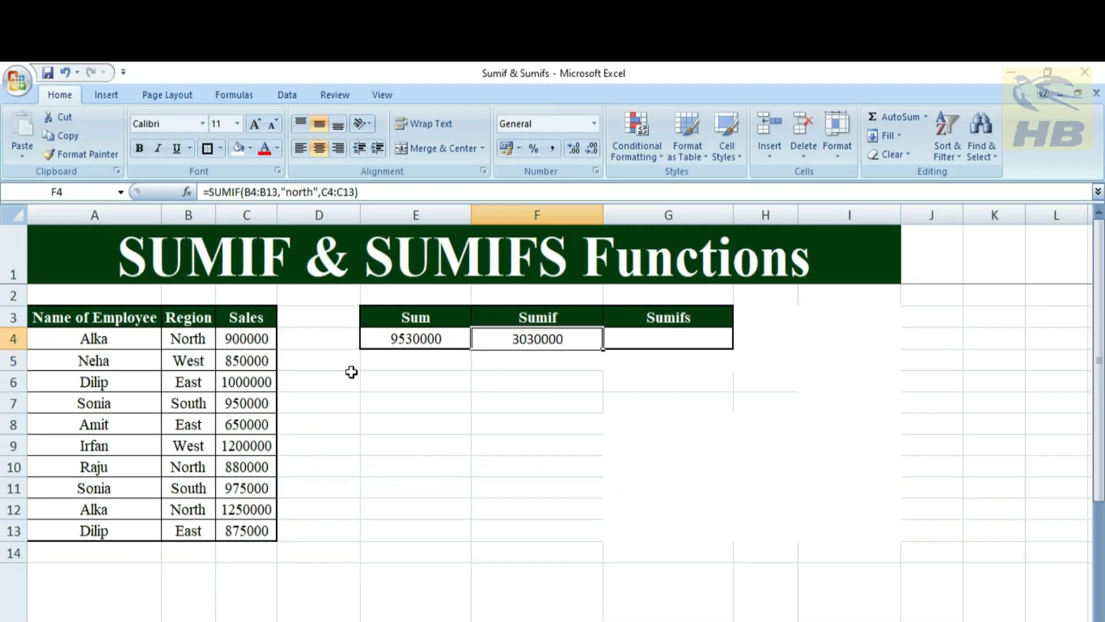
pyautogui.moveTo(195, 342); pyautogui.dragTo(233, 344)
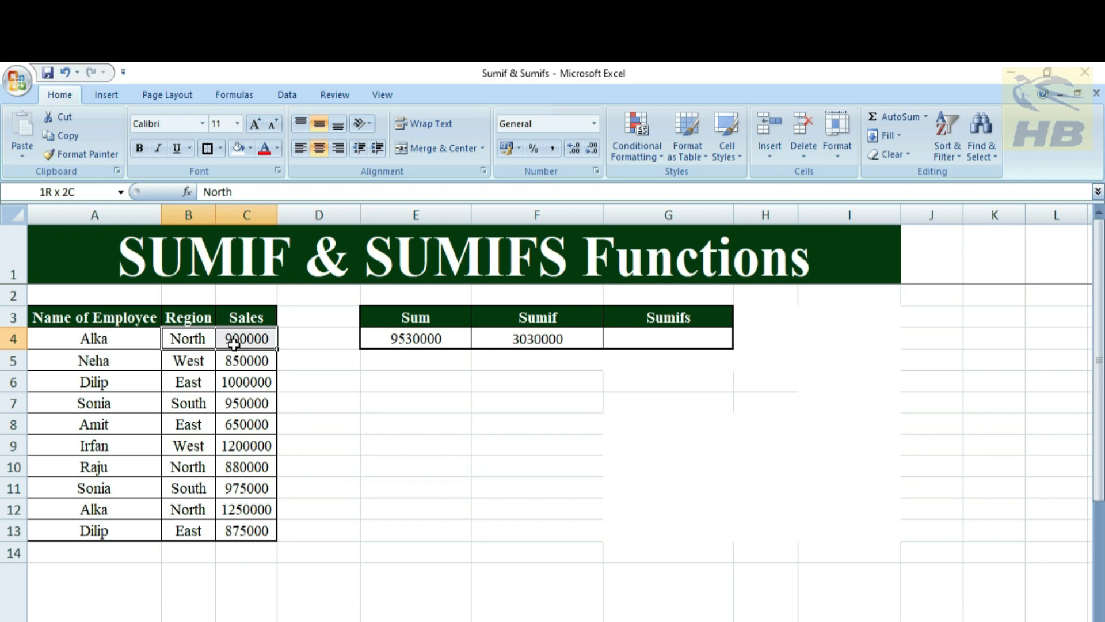
pyautogui.moveTo(185, 467); pyautogui.dragTo(241, 467)
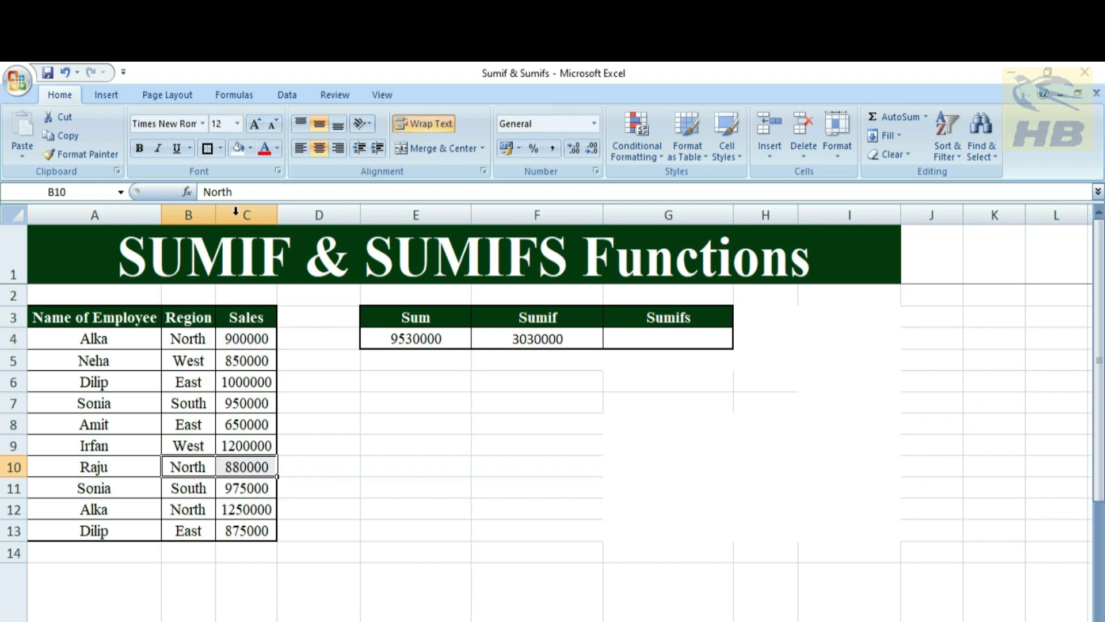
pyautogui.moveTo(188, 516); pyautogui.dragTo(235, 510)
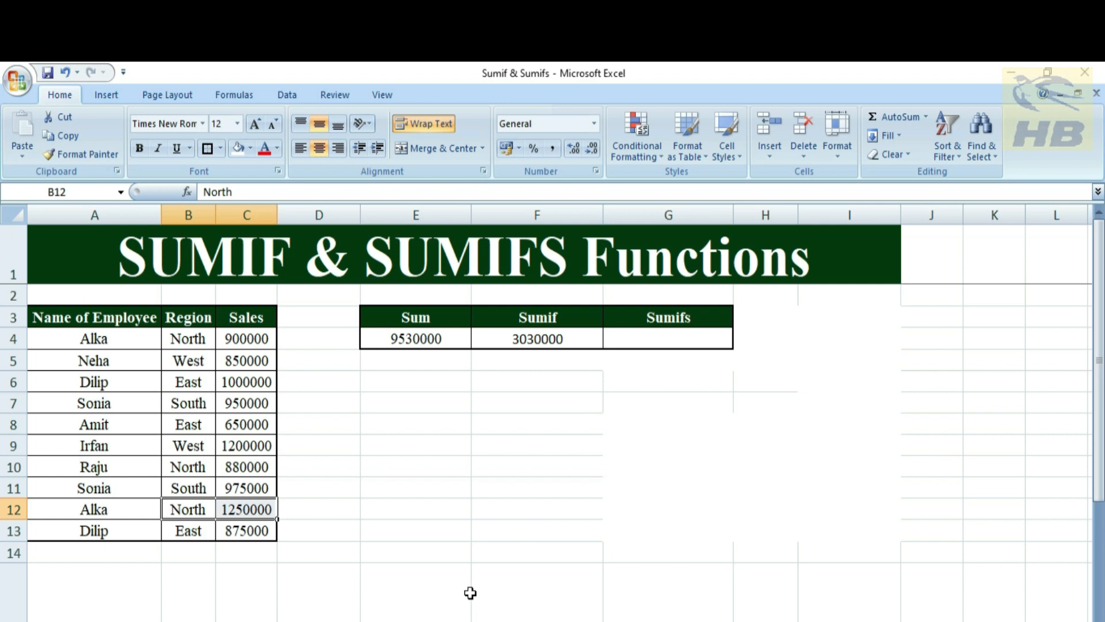
pyautogui.moveTo(190, 512); pyautogui.dragTo(230, 511)
pyautogui.moveTo(187, 465); pyautogui.dragTo(227, 467)
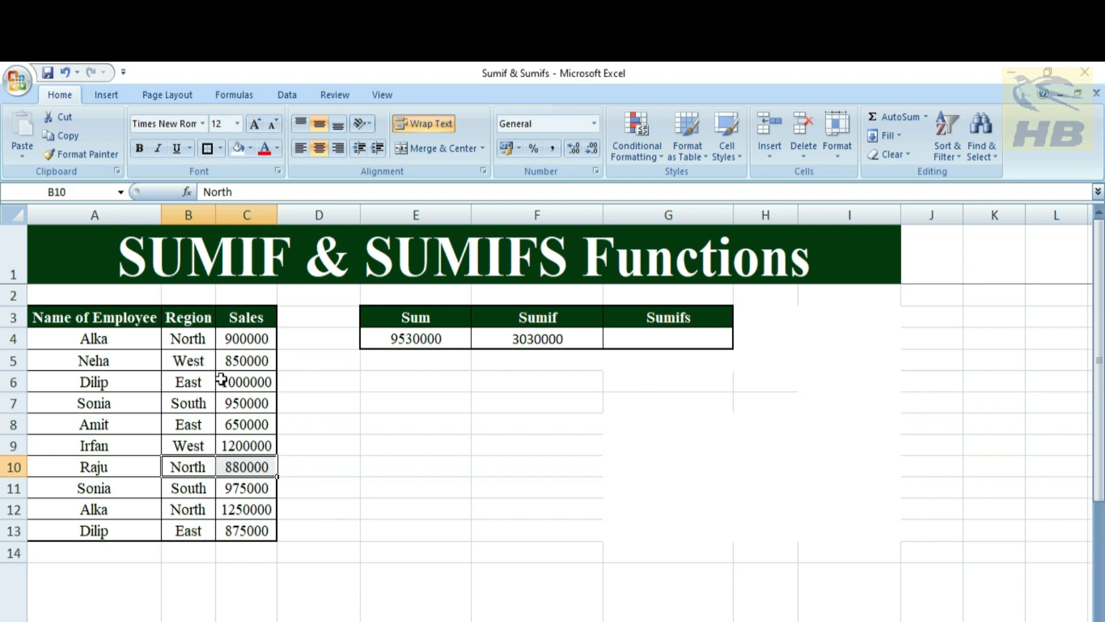
pyautogui.moveTo(187, 341); pyautogui.dragTo(226, 341)
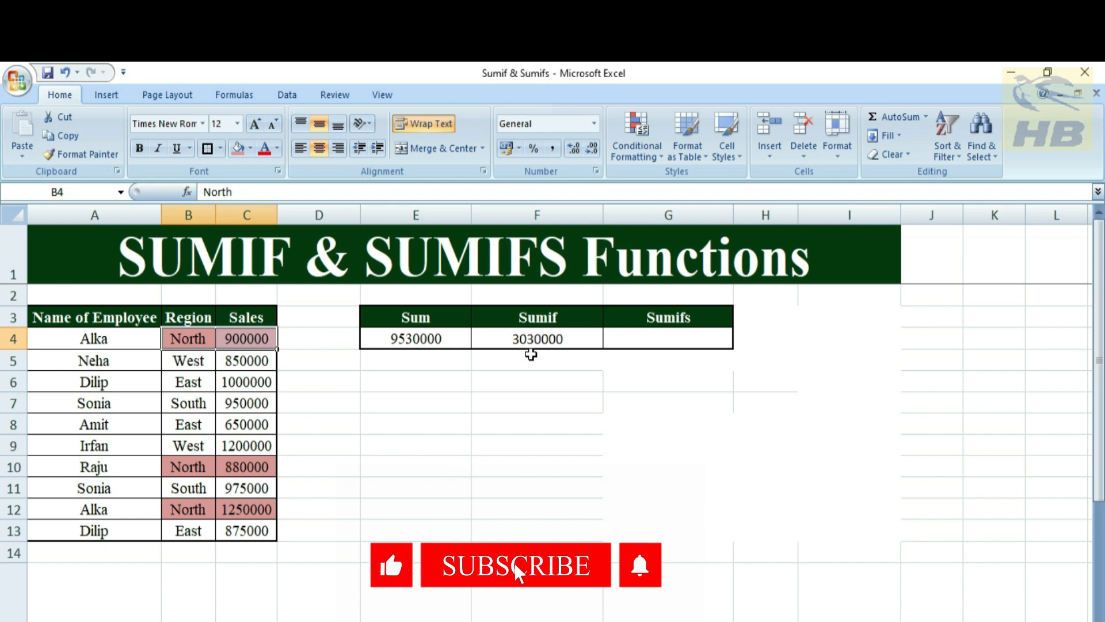
# Review the SUMIF formula in F4, examining its Region range, "north" criterion and Sales sum range against the table
pyautogui.click(544, 336)
pyautogui.doubleClick(544, 337)
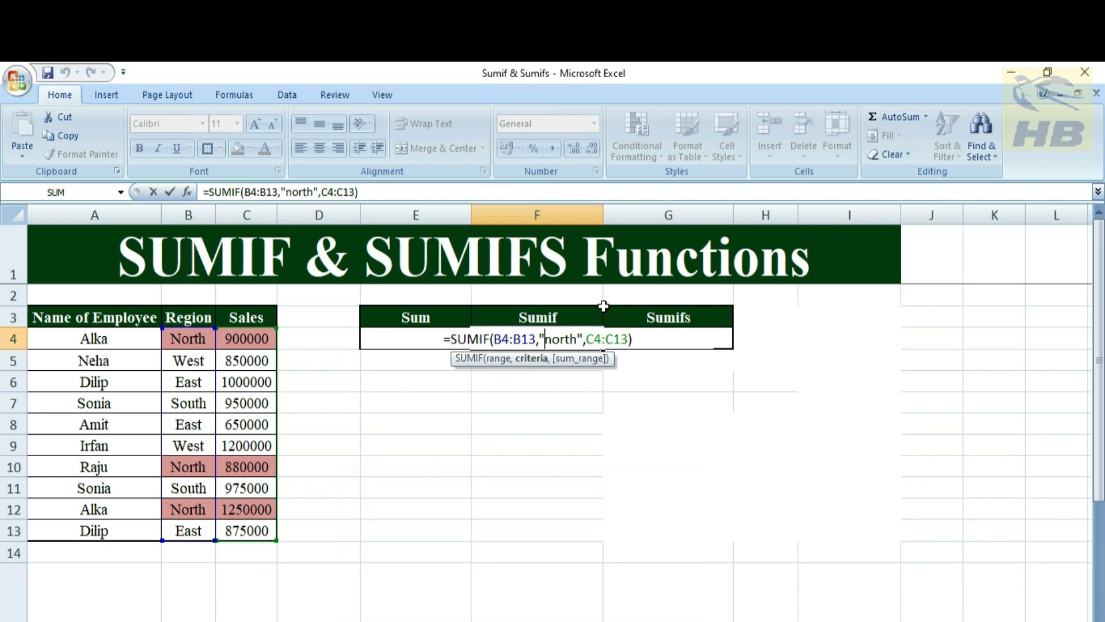
pyautogui.moveTo(544, 340); pyautogui.dragTo(578, 340)
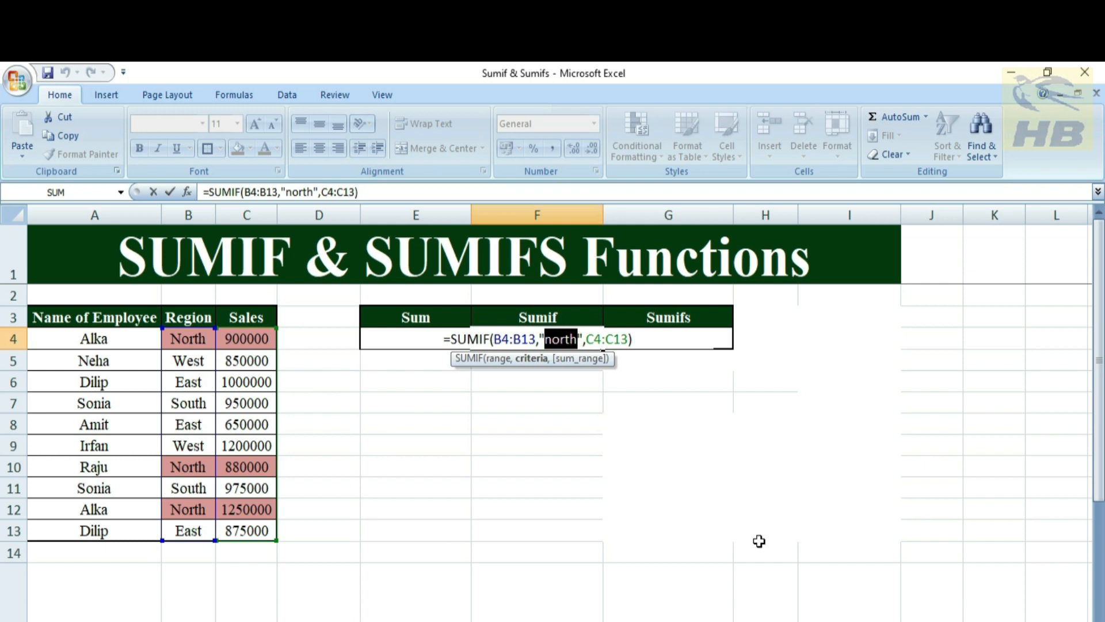
pyautogui.moveTo(207, 339); pyautogui.dragTo(192, 531)
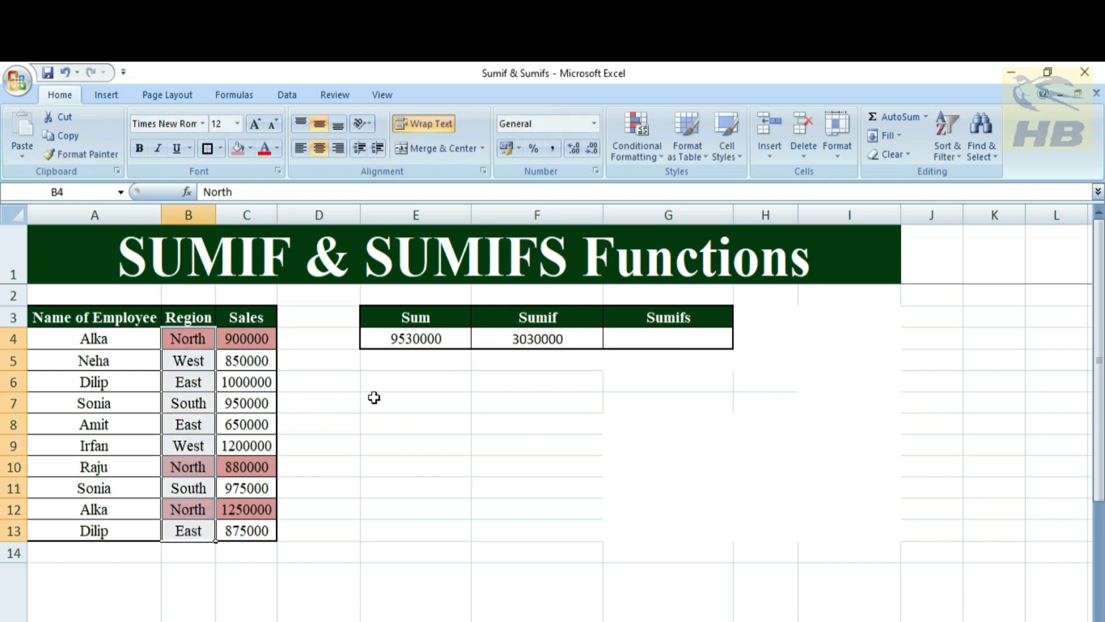
pyautogui.click(536, 338)
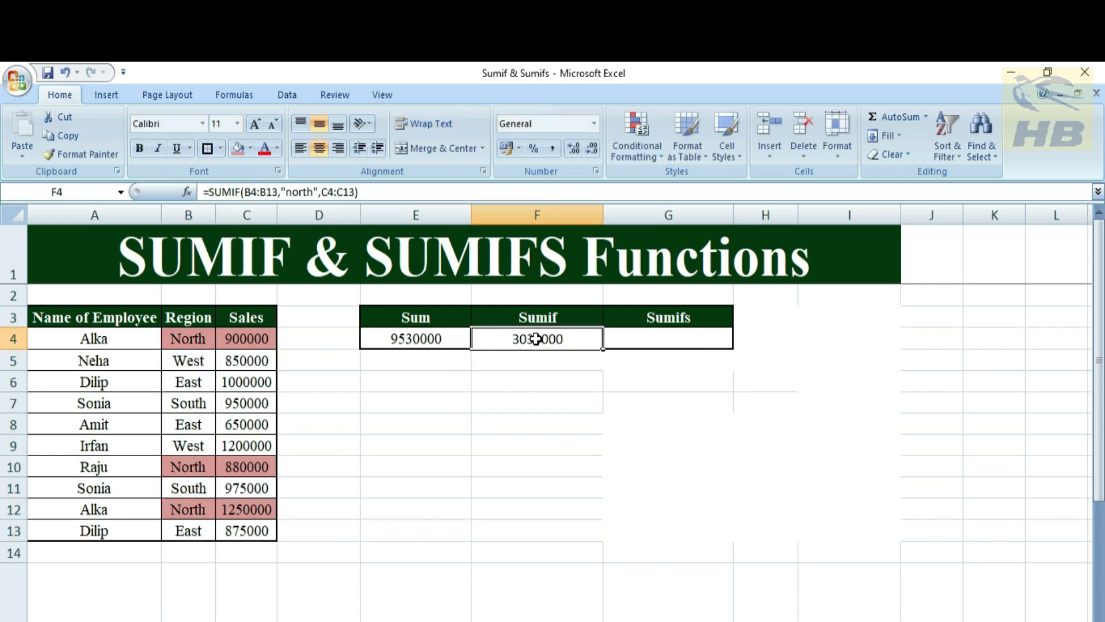
pyautogui.doubleClick(536, 338)
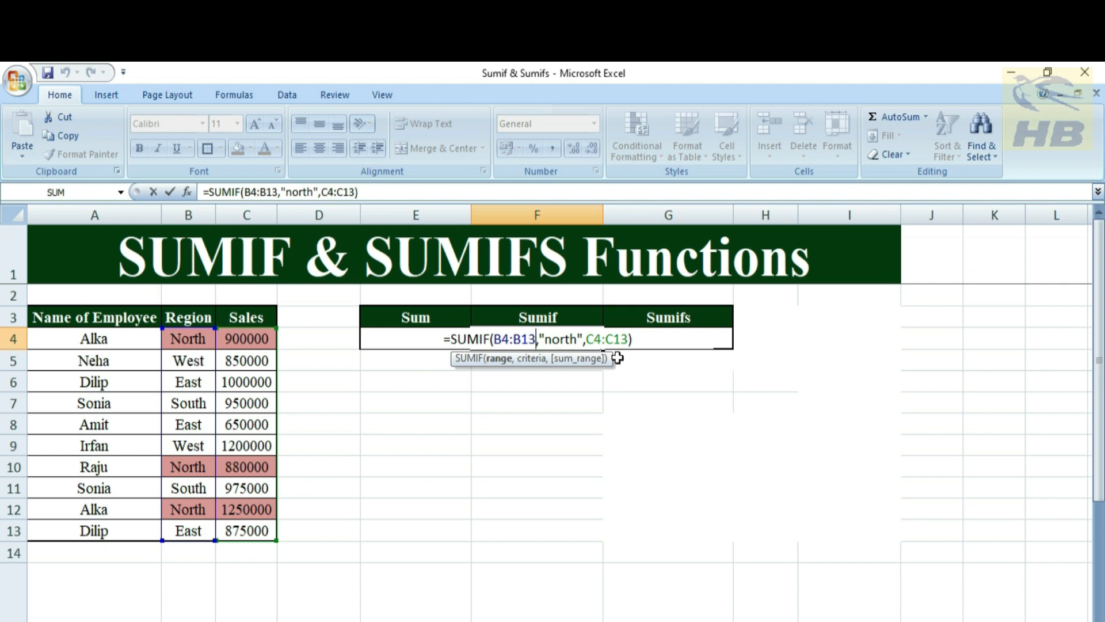
pyautogui.moveTo(545, 340); pyautogui.dragTo(577, 339)
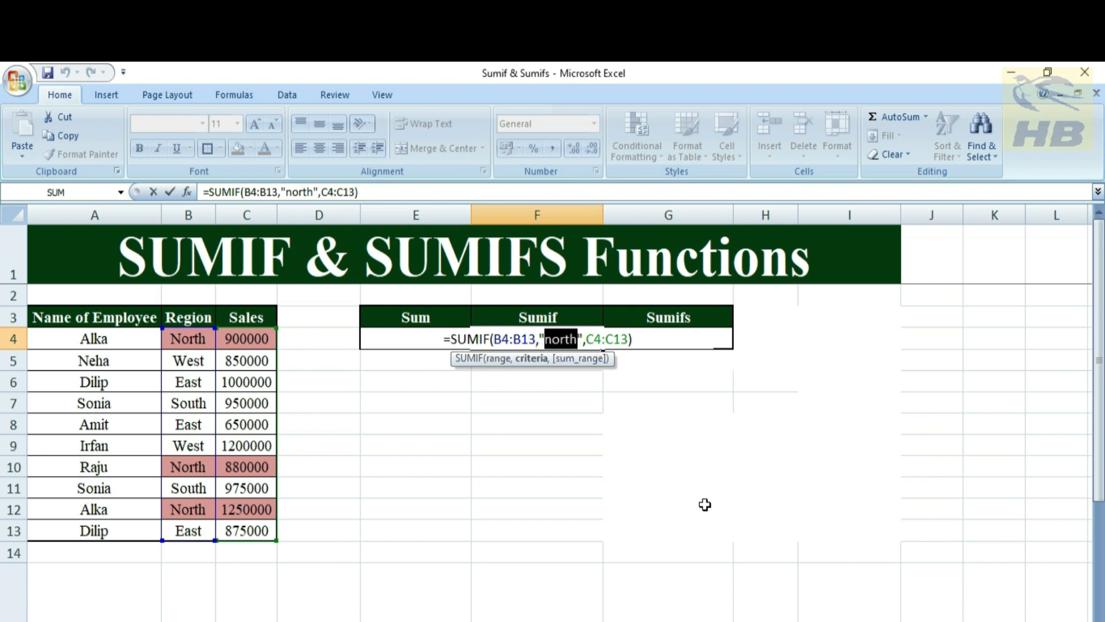
pyautogui.moveTo(586, 340); pyautogui.dragTo(628, 340)
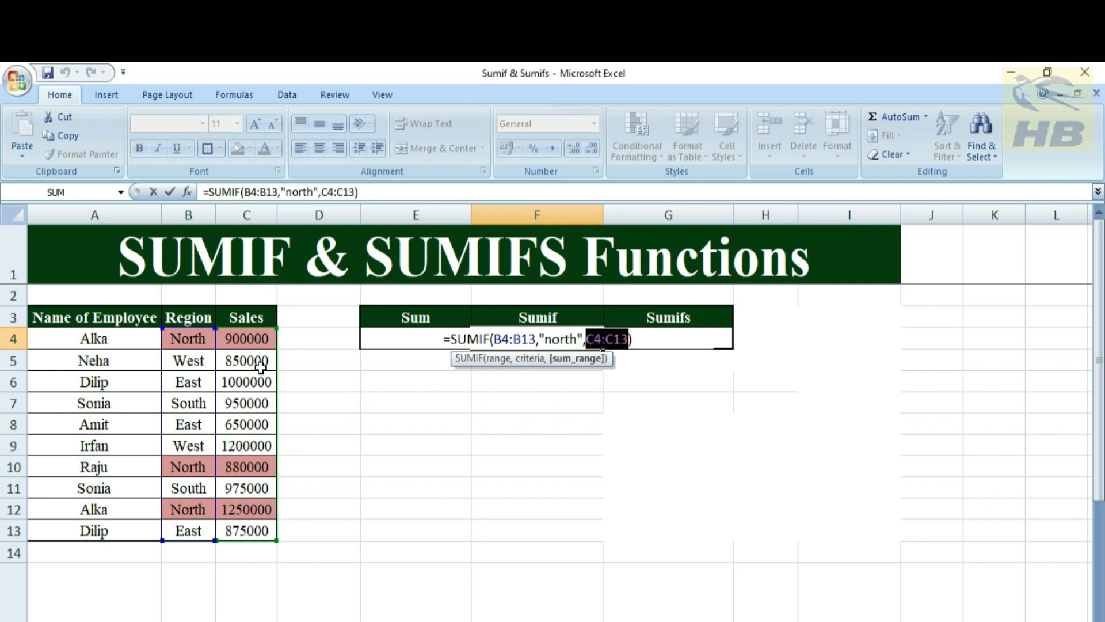
pyautogui.moveTo(266, 339); pyautogui.dragTo(253, 533)
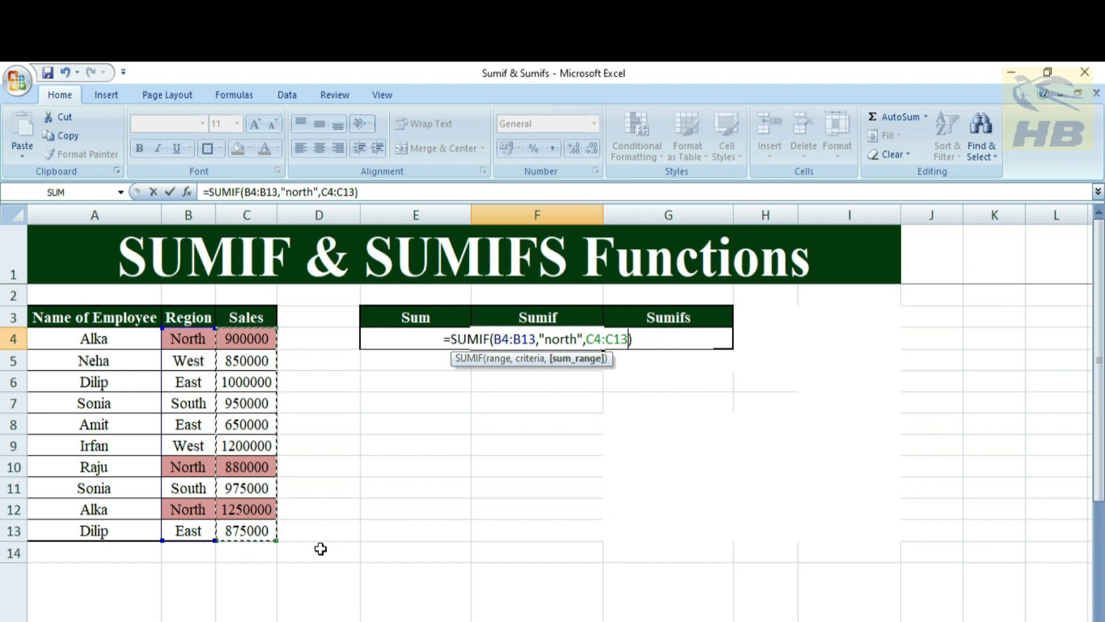
pyautogui.press('Return')
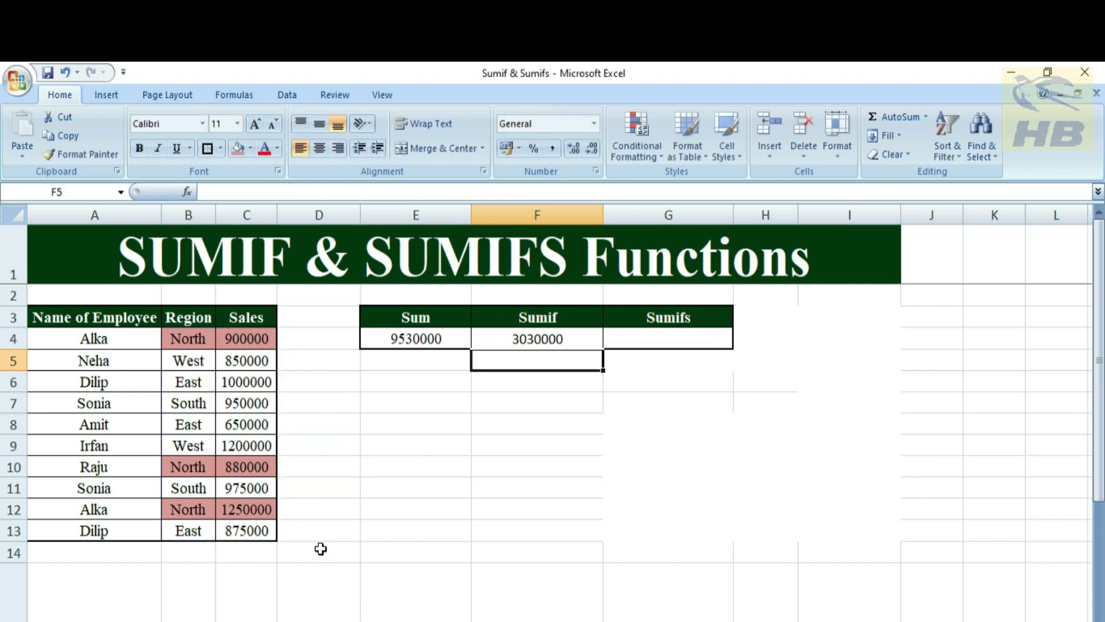
# Start a SUMIFS formula in cell G4, under the Sumifs header, with sum range C4:C13 and "north" as the criterion for B4:B13
pyautogui.click(646, 339)
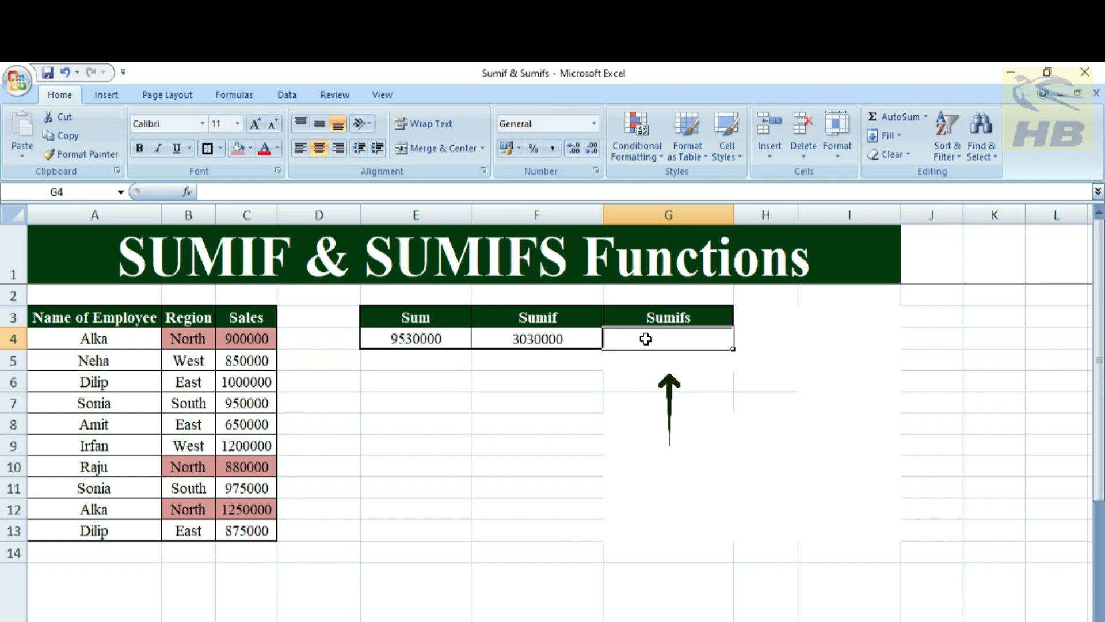
pyautogui.write('=')
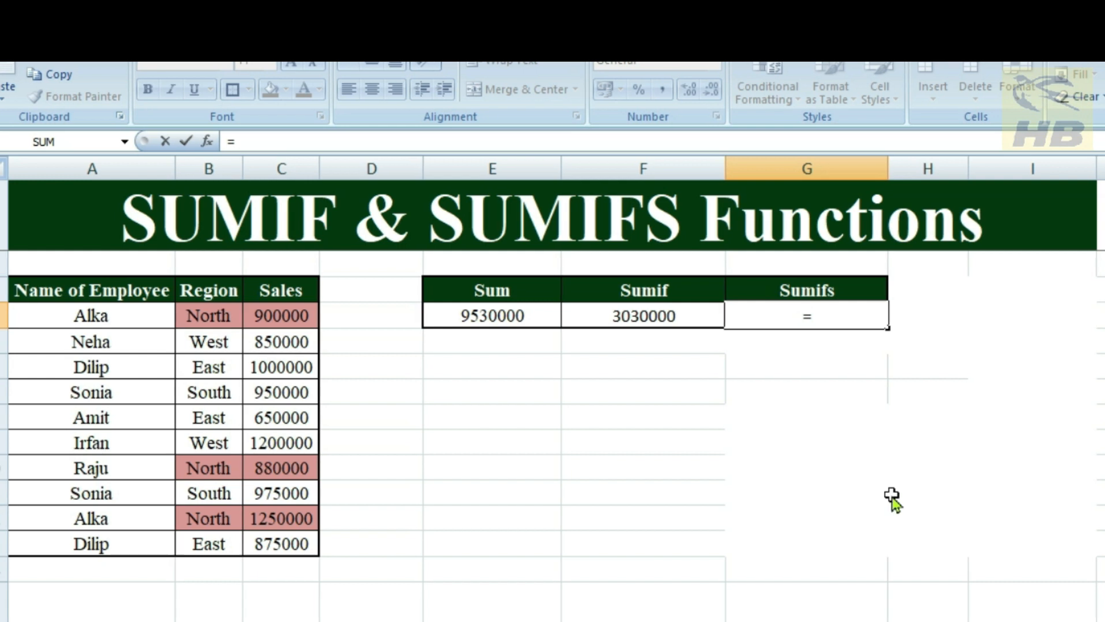
pyautogui.write('sumifs')
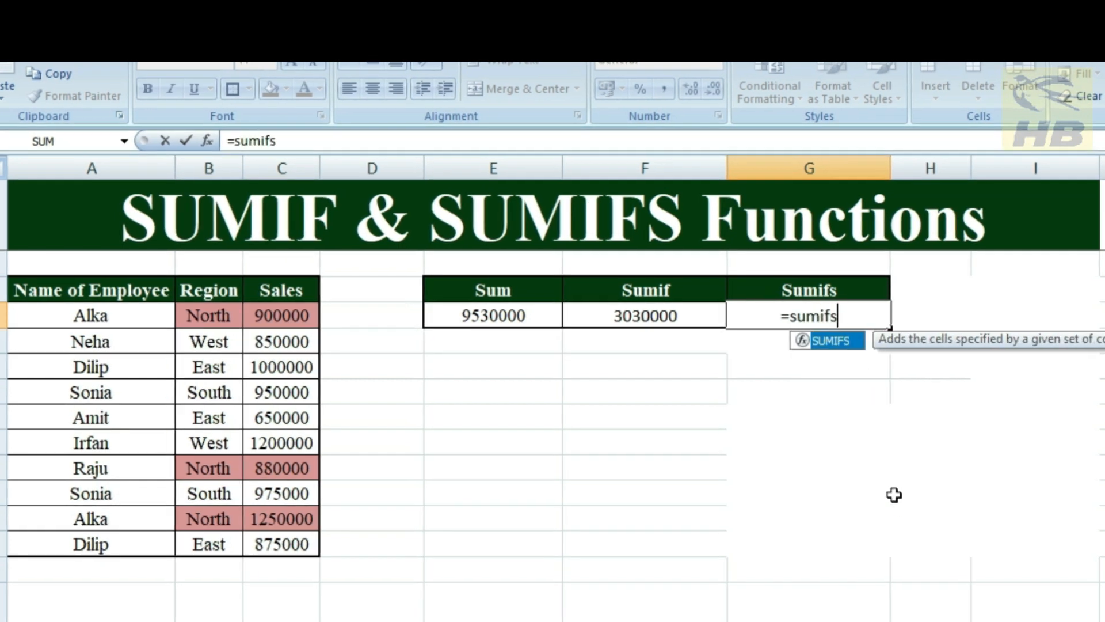
pyautogui.press('Tab')
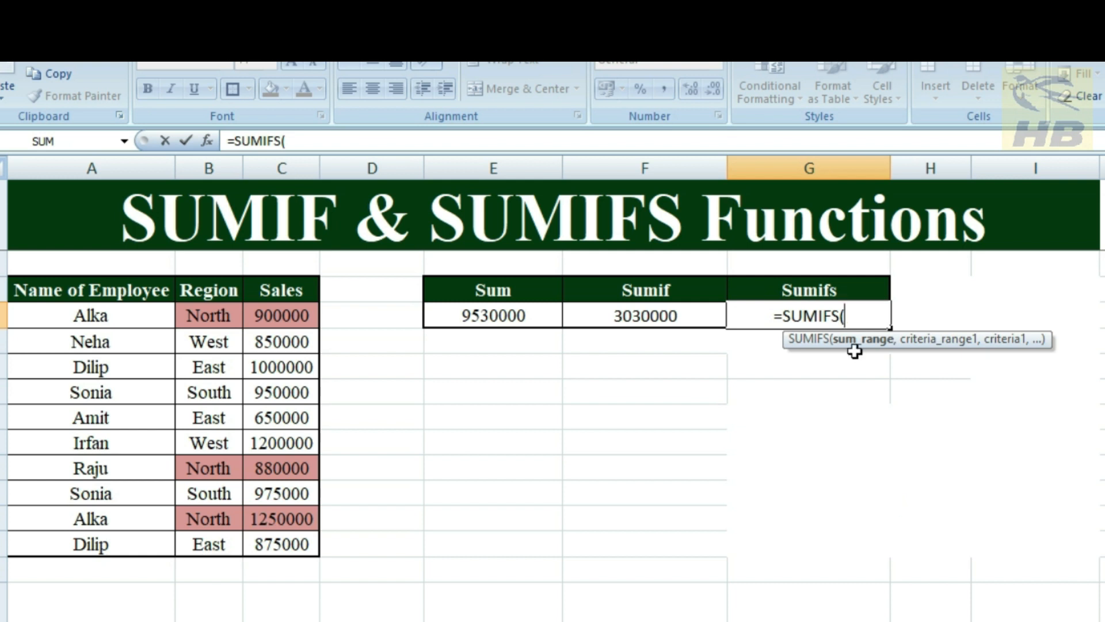
pyautogui.moveTo(282, 313); pyautogui.dragTo(297, 541)
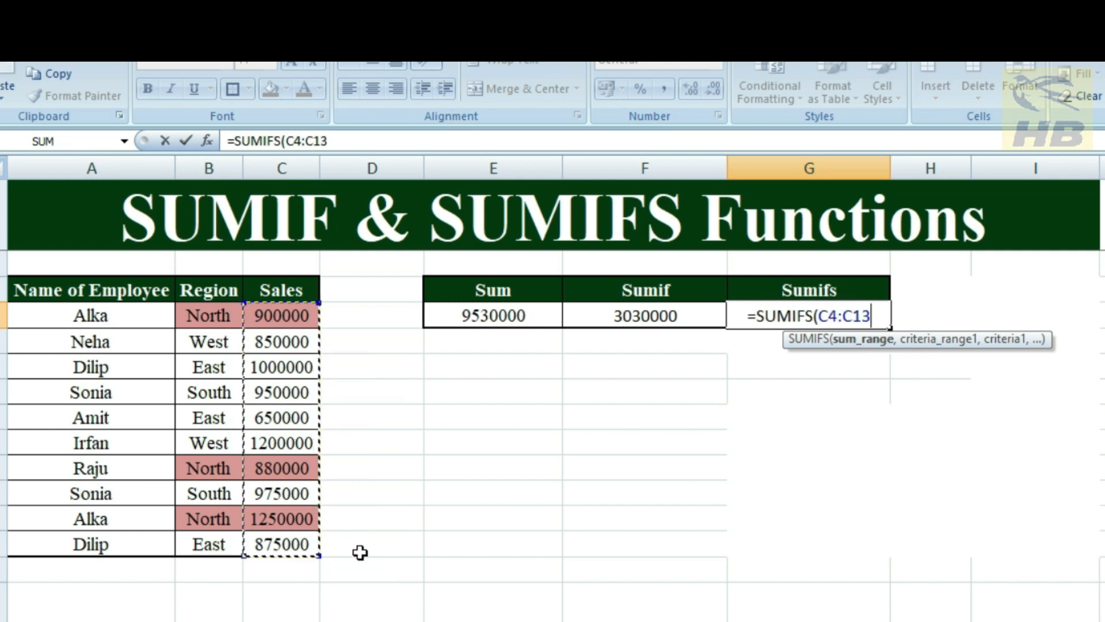
pyautogui.write(',')
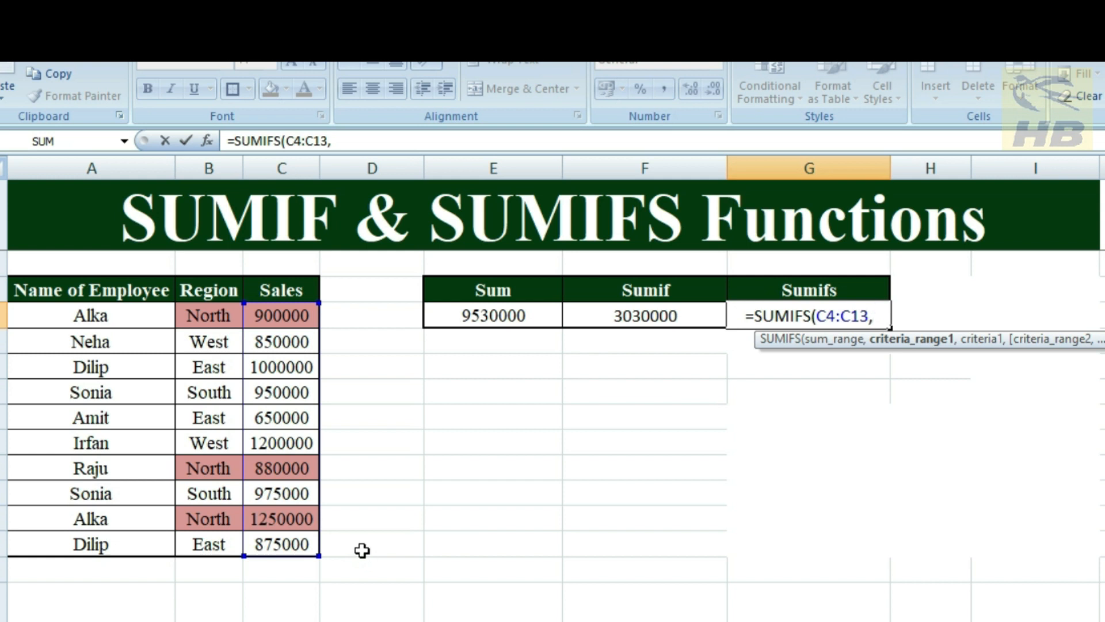
pyautogui.moveTo(222, 315); pyautogui.dragTo(217, 544)
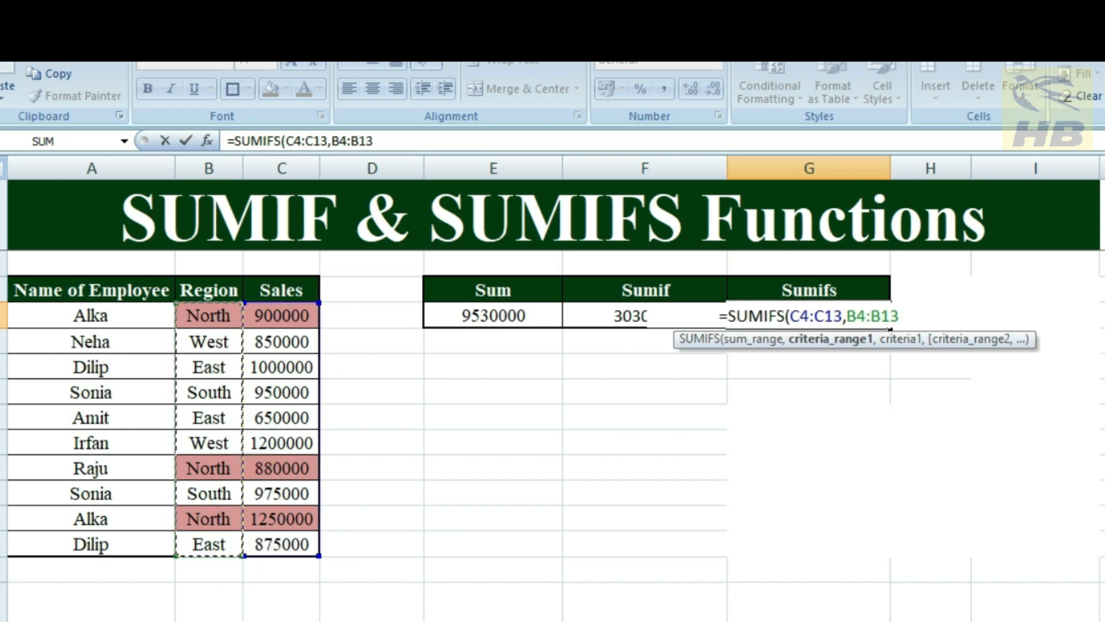
pyautogui.write(',')
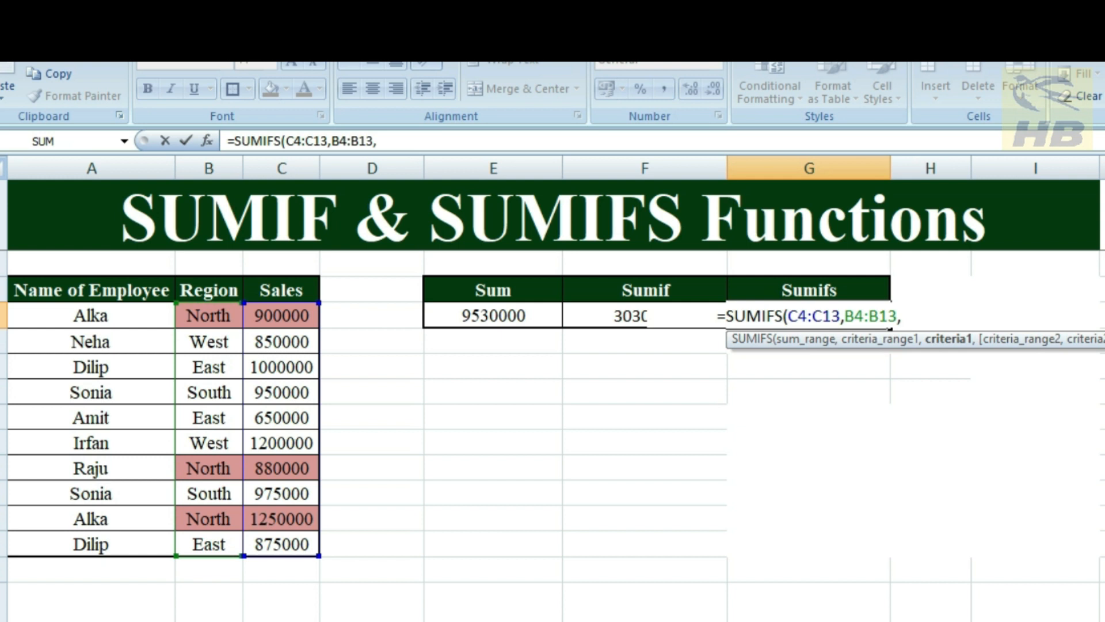
pyautogui.write('"')
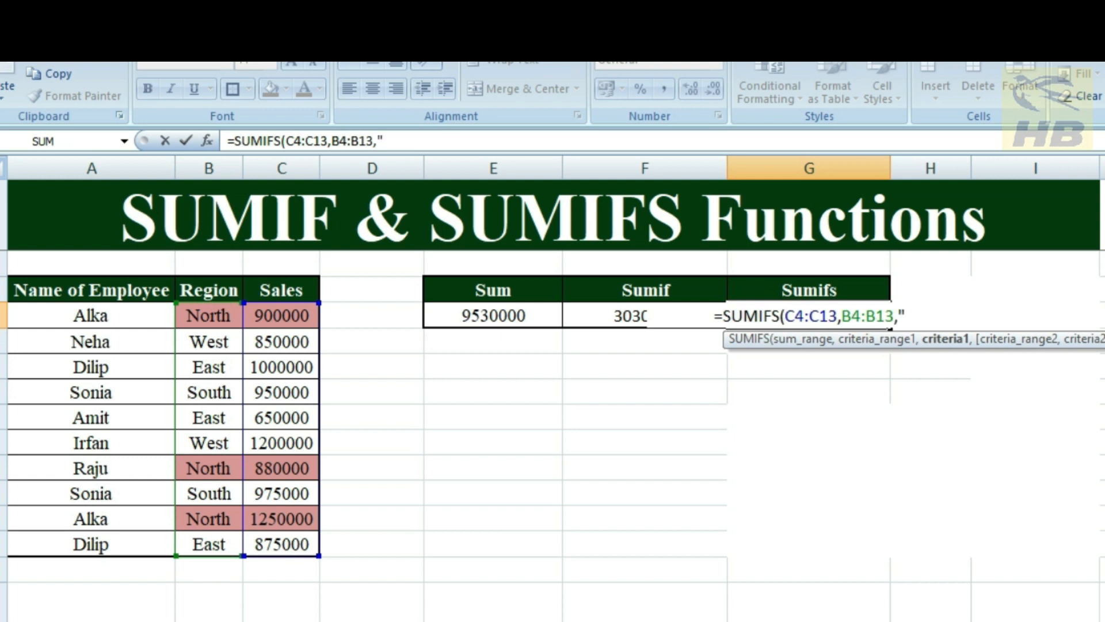
pyautogui.write('north",')
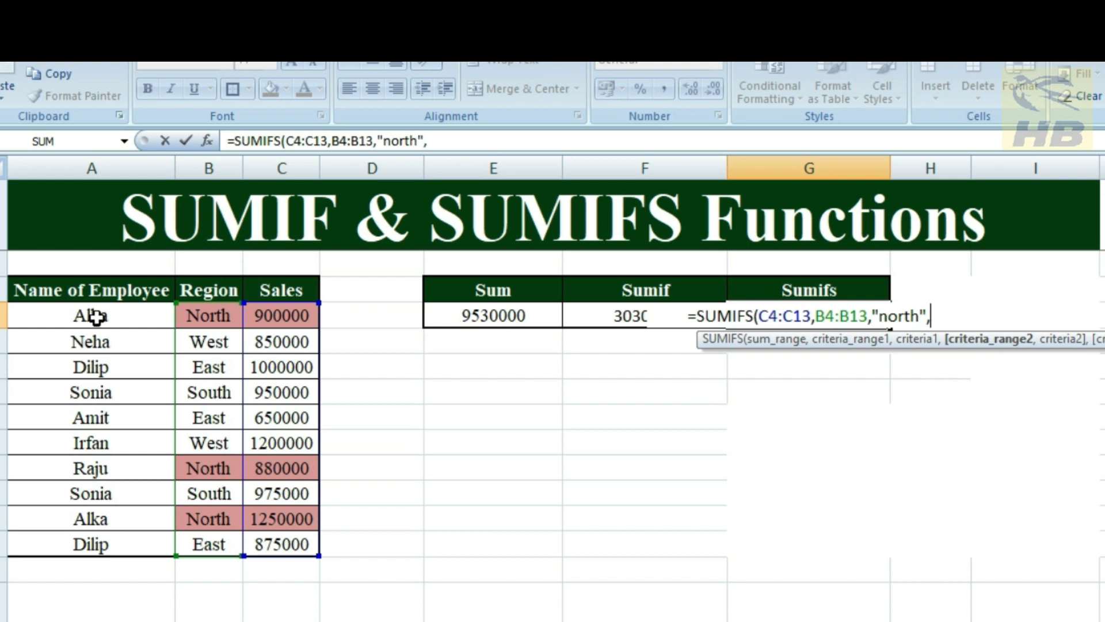
# Complete the SUMIFS formula in G4 with criteria range A4:A13 and the employee name from A4, in quotes, as the second criterion
pyautogui.moveTo(105, 312); pyautogui.dragTo(99, 545)
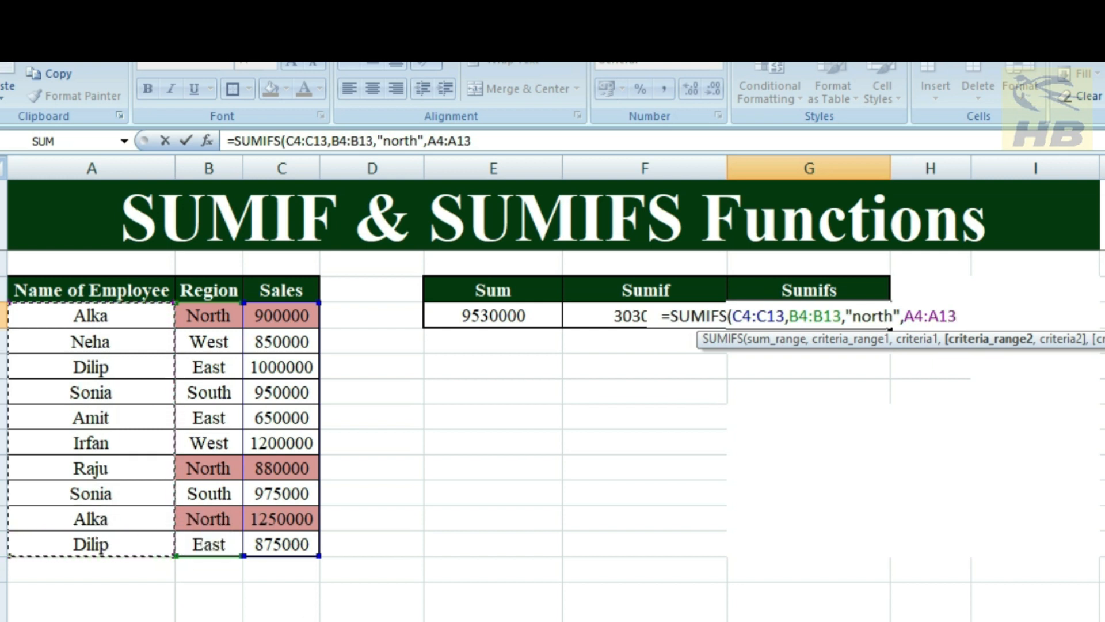
pyautogui.write(',')
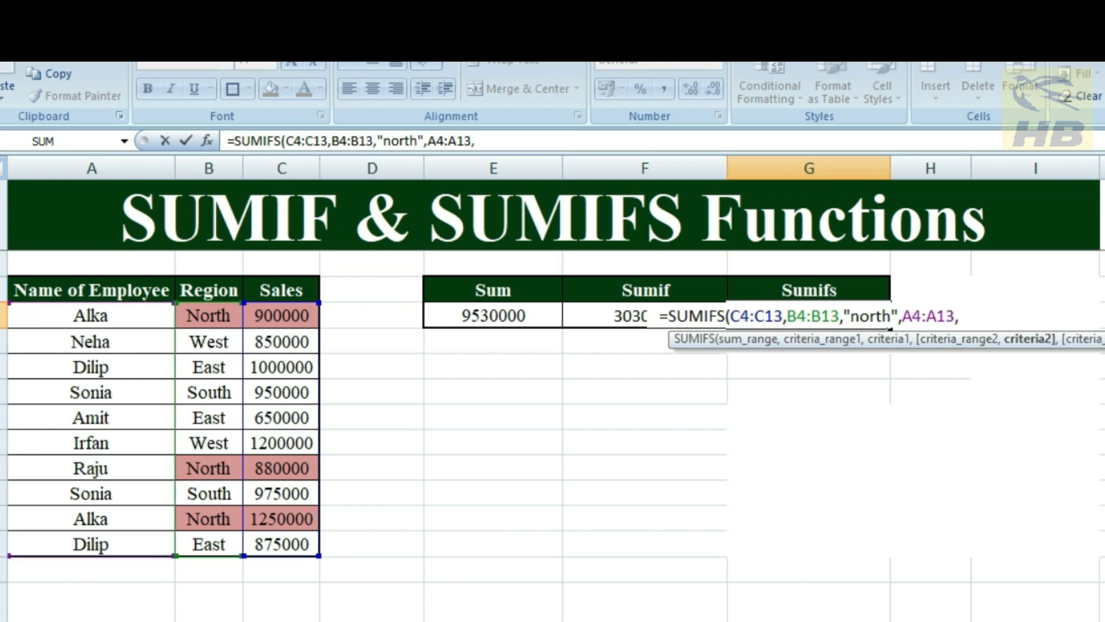
pyautogui.write('"')
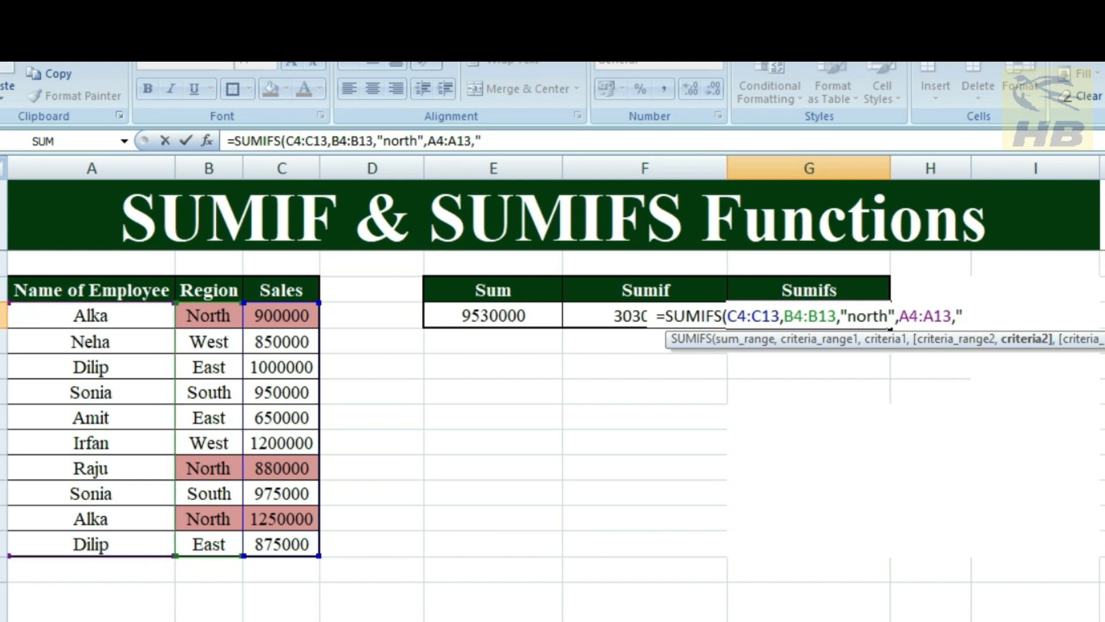
pyautogui.write('Alk')
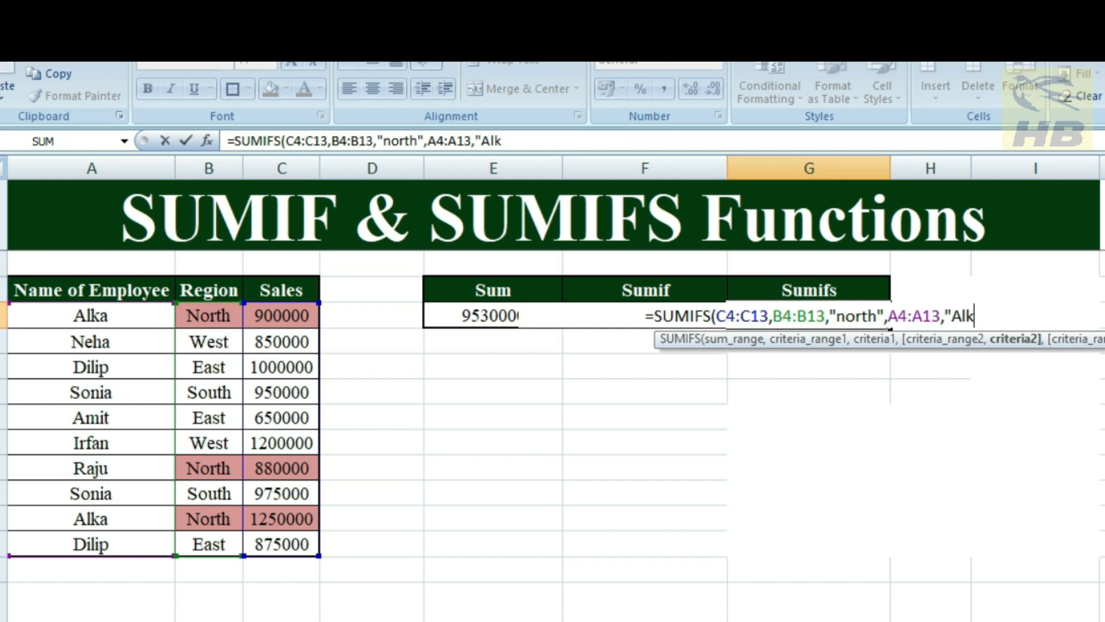
pyautogui.write('a"')
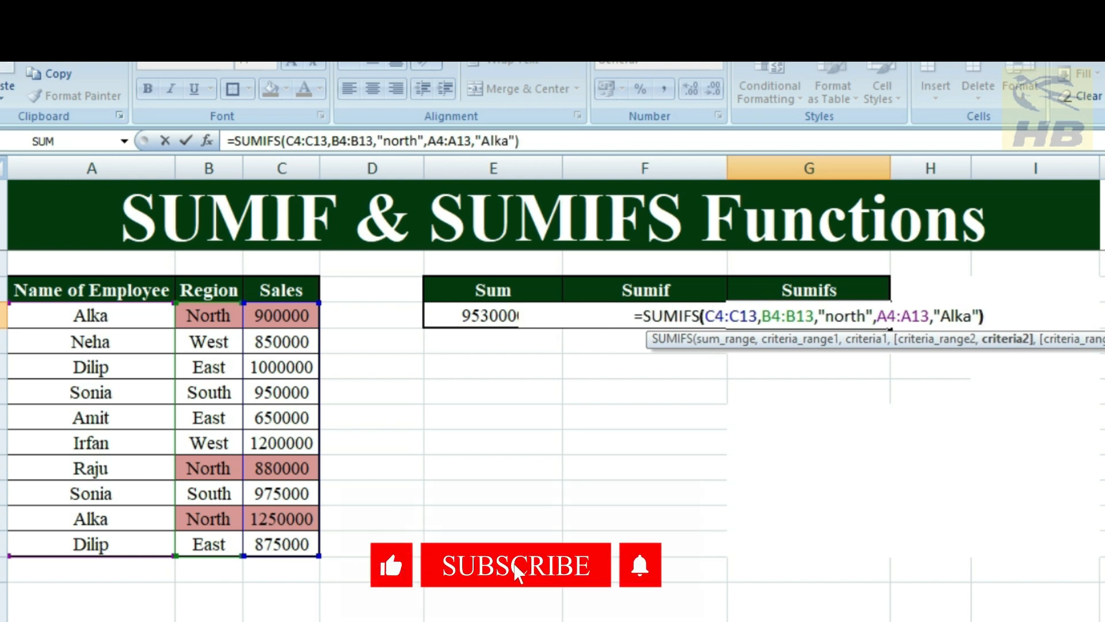
pyautogui.write(')')
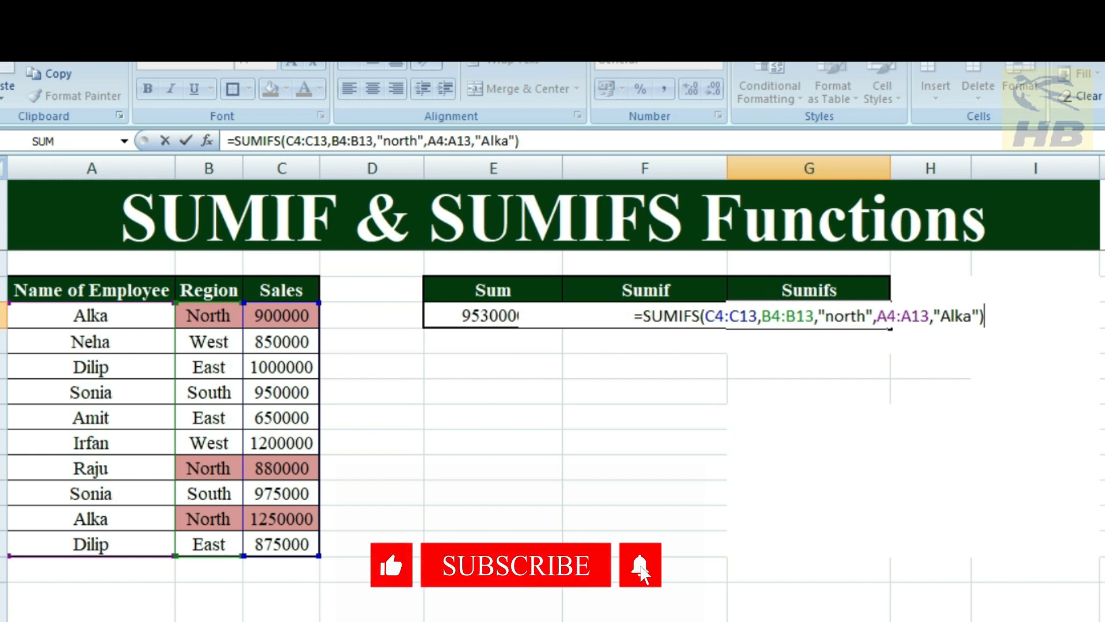
pyautogui.press('Return')
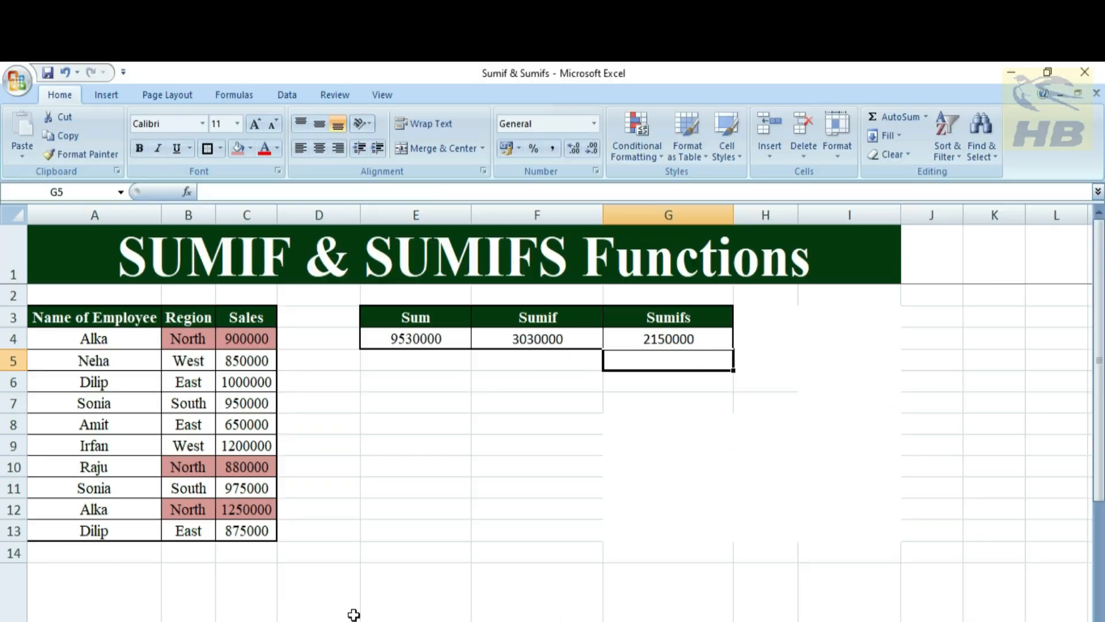
# Shade the matching employee name cells A4 and A12 with a dark blue fill
pyautogui.click(68, 339)
pyautogui.click(250, 149)
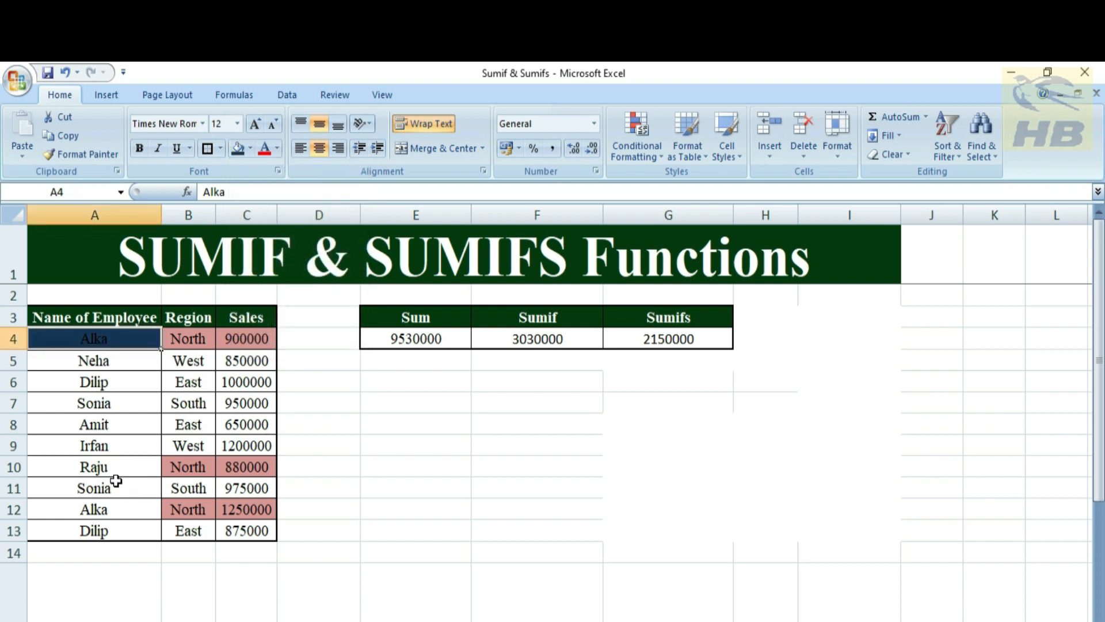
pyautogui.click(91, 510)
pyautogui.click(237, 150)
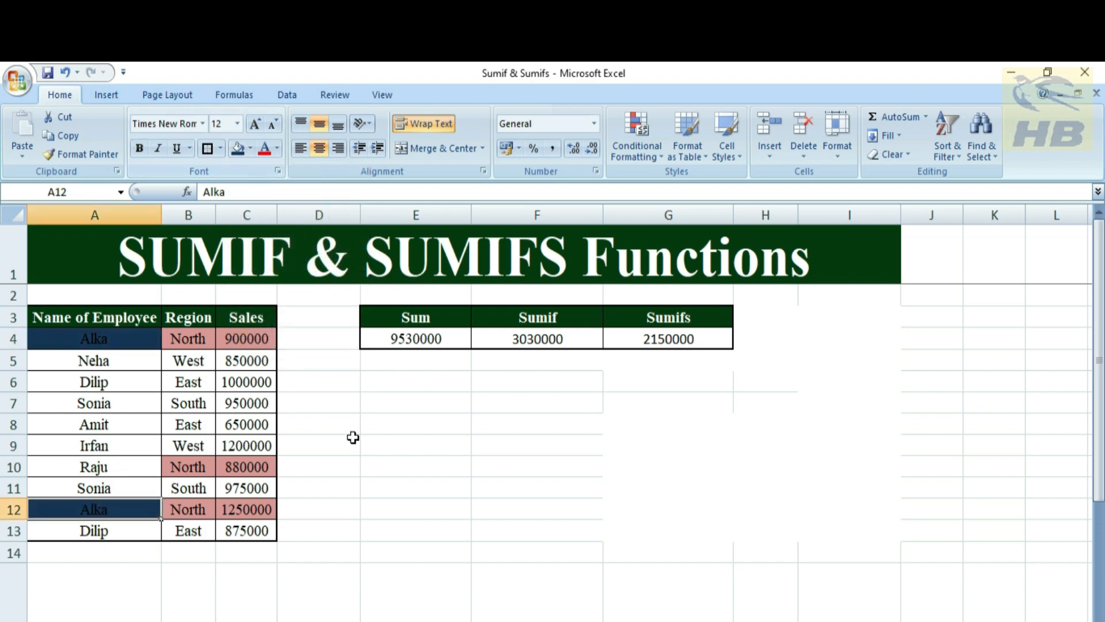
# Review the North rows (4, 10 and 12) and compare the SUM, SUMIF and SUMIFS formulas in E4:G4 with the employee table
pyautogui.moveTo(115, 343); pyautogui.dragTo(227, 344)
pyautogui.moveTo(129, 512); pyautogui.dragTo(237, 510)
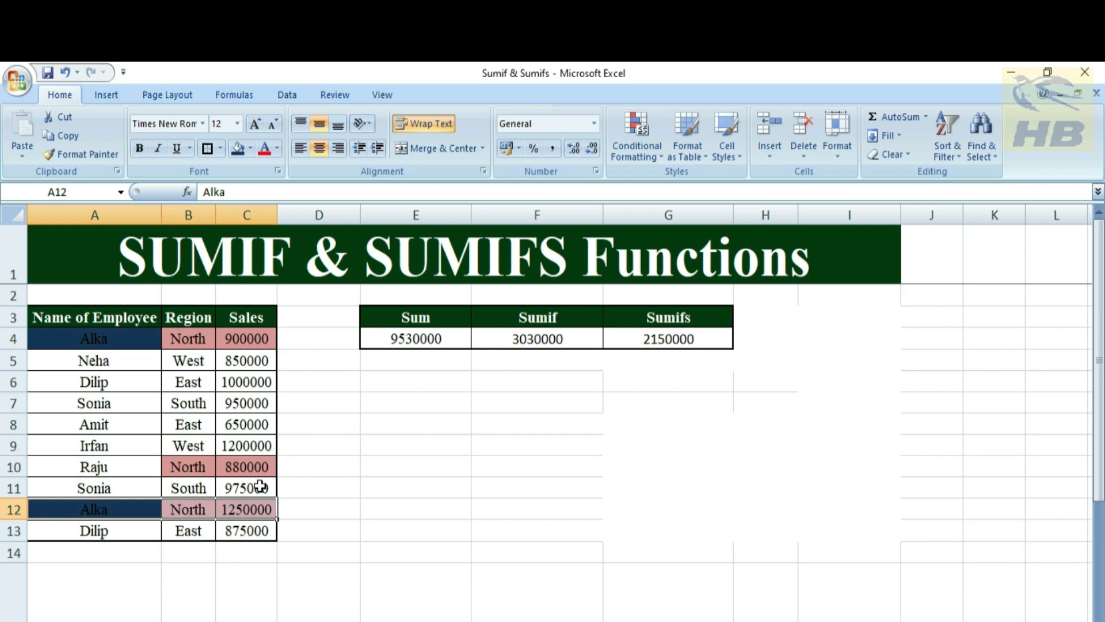
pyautogui.click(190, 466)
pyautogui.moveTo(74, 466); pyautogui.dragTo(251, 472)
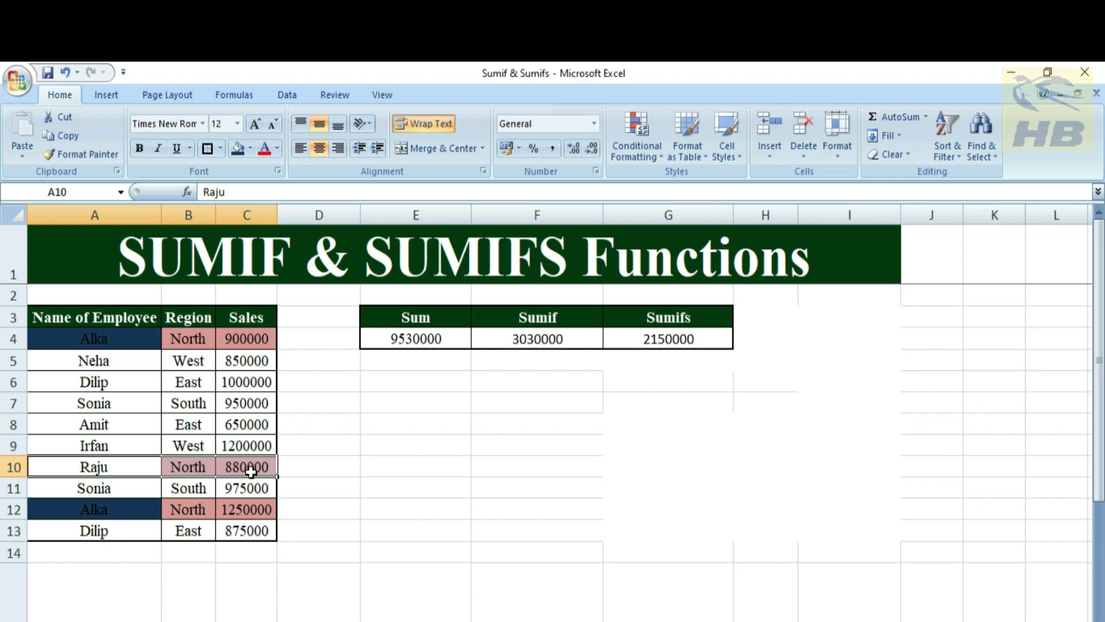
pyautogui.click(426, 341)
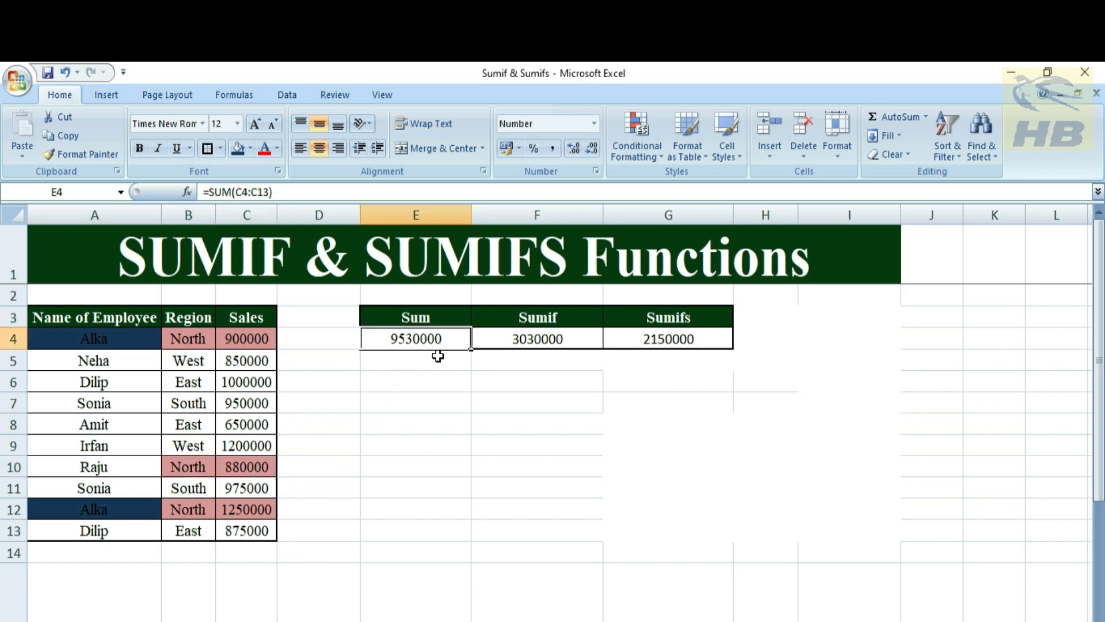
pyautogui.click(509, 339)
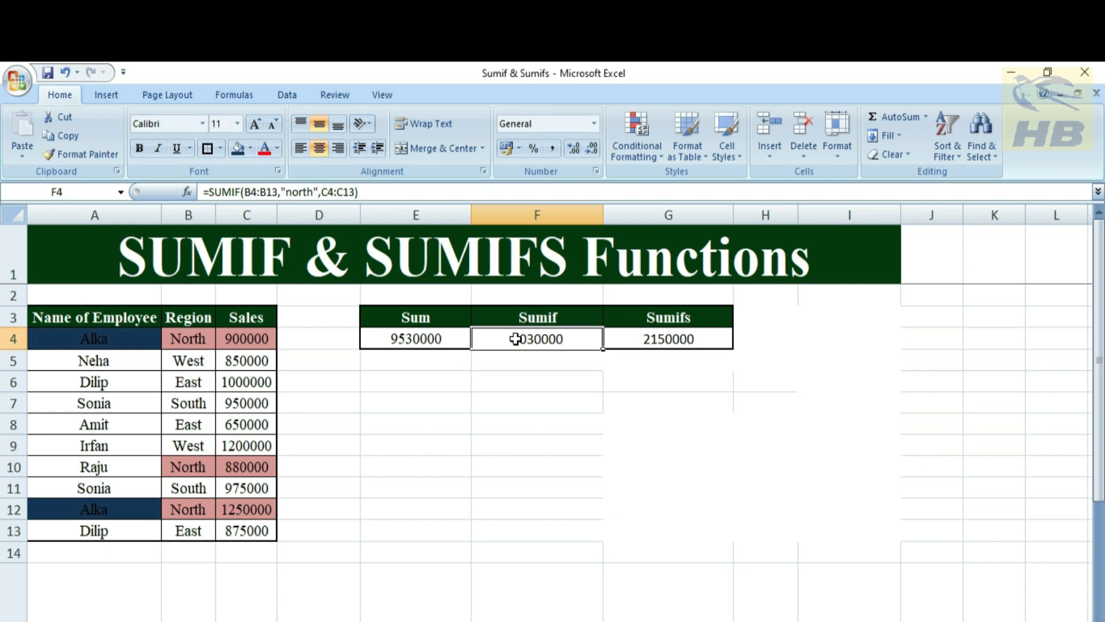
pyautogui.moveTo(189, 341); pyautogui.dragTo(190, 520)
pyautogui.moveTo(252, 340); pyautogui.dragTo(254, 533)
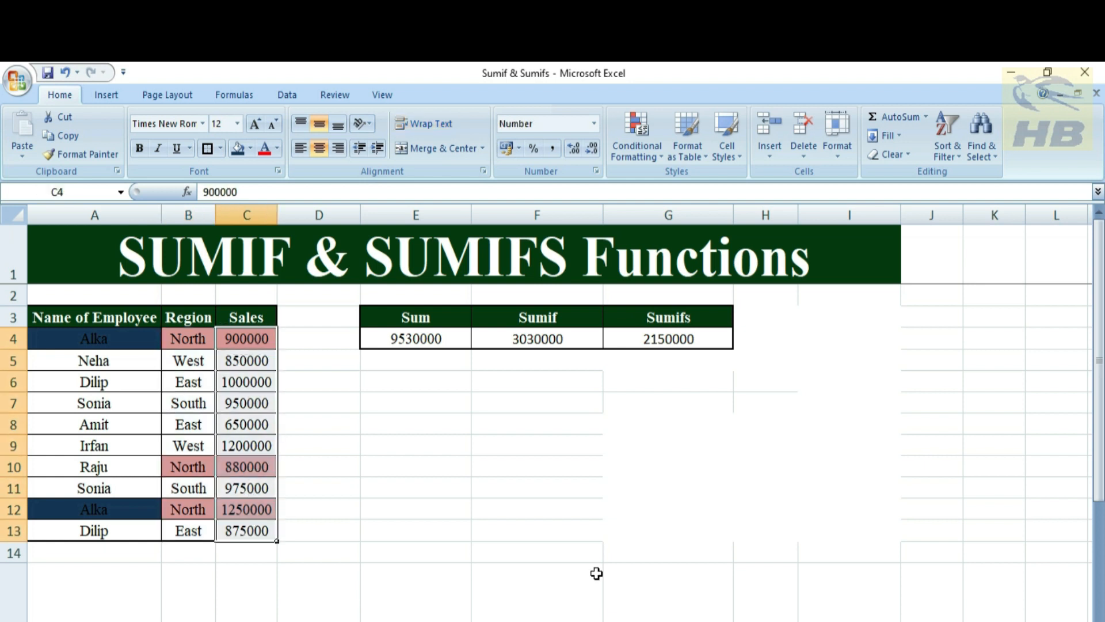
pyautogui.click(681, 342)
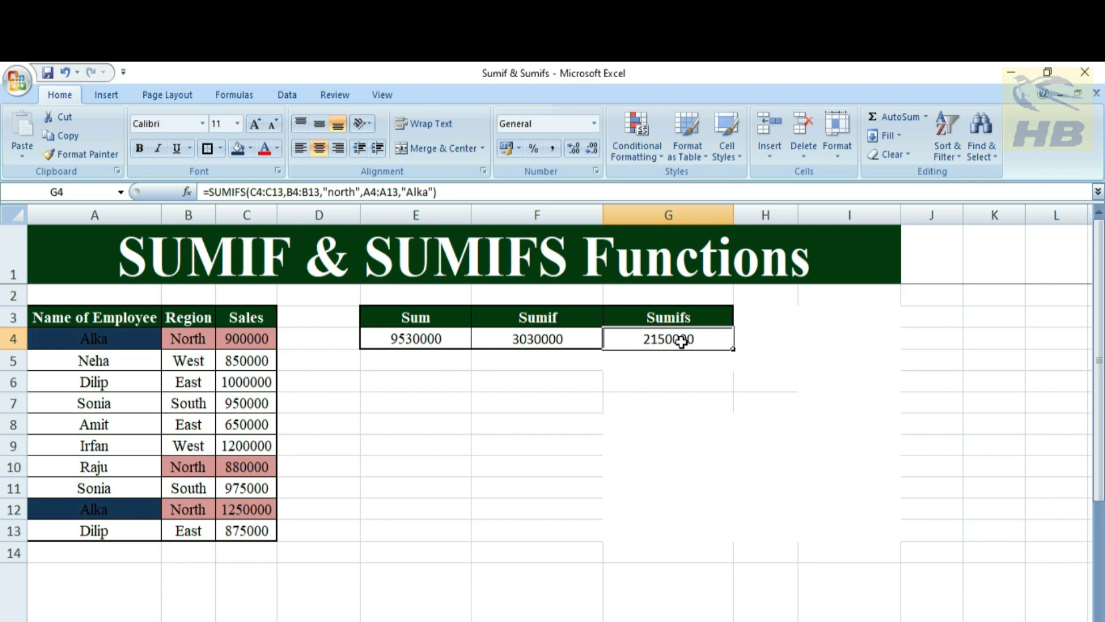
pyautogui.moveTo(61, 321); pyautogui.dragTo(256, 531)
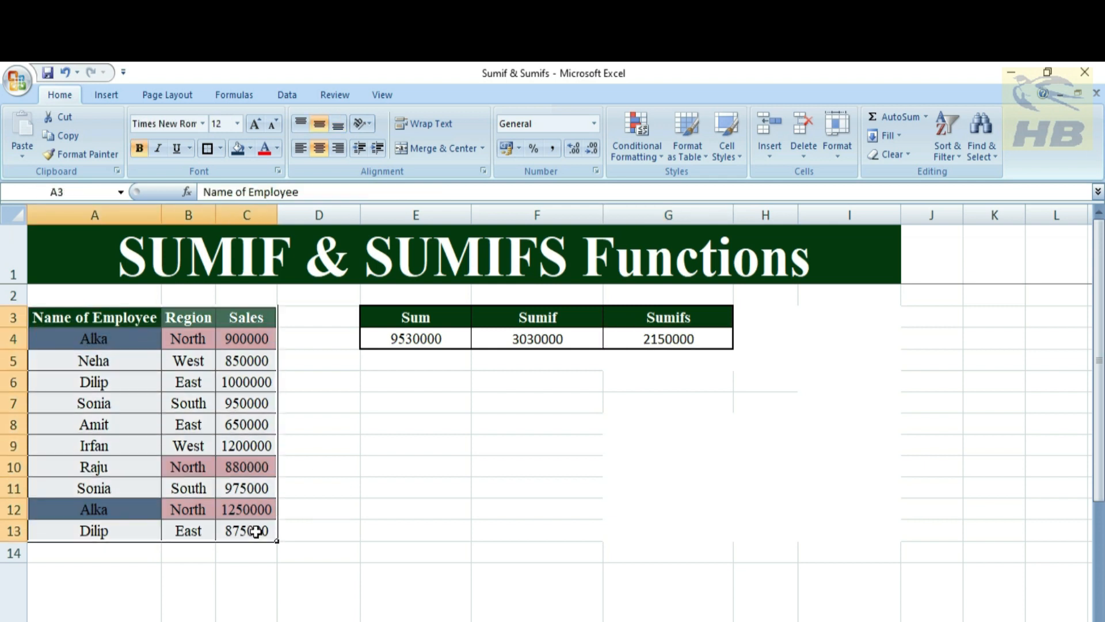